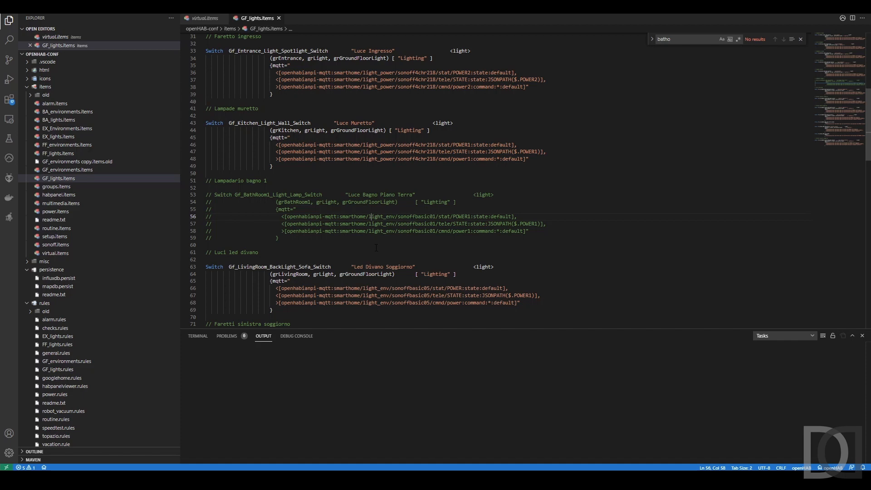
Open GF_environments.items and search it for "bathroo" to locate the ground-floor bathroom items
{"action": "left_click", "coordinate": [59, 170]}
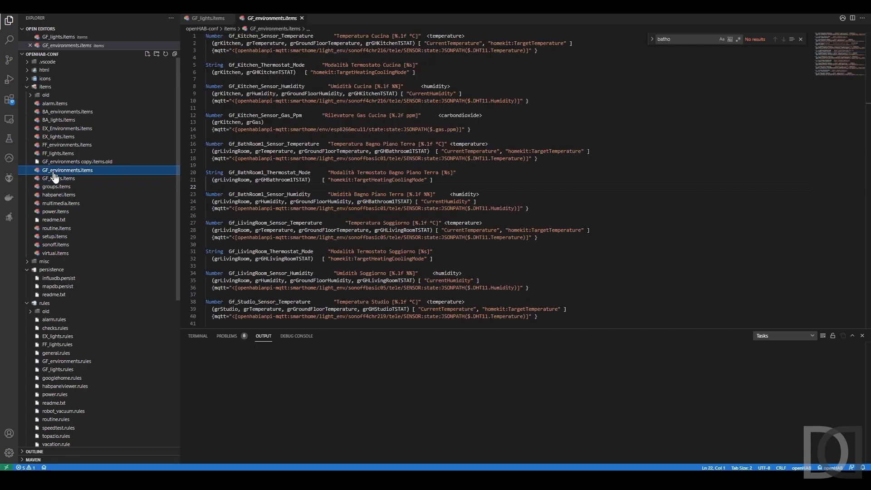
{"action": "left_click", "coordinate": [322, 144]}
{"action": "type", "text": "batho"}
{"action": "key", "text": "BackSpace"}
{"action": "type", "text": "roo"}
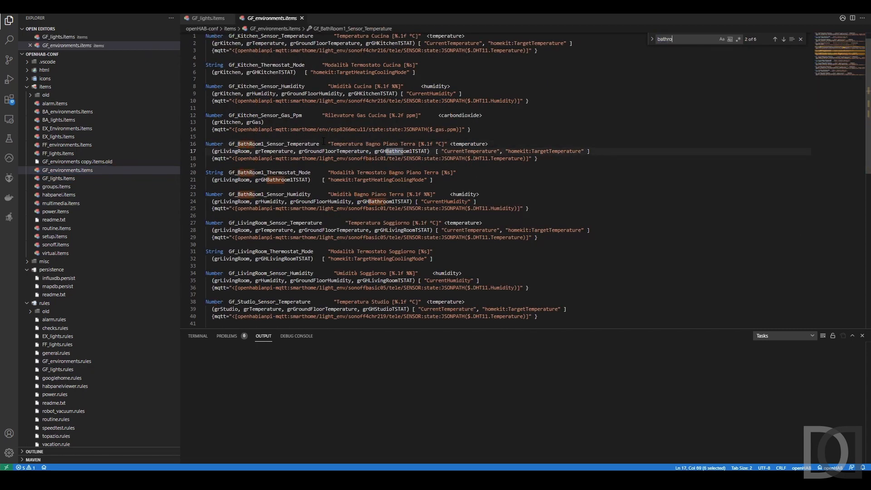
Comment out the BathRoom1 temperature, thermostat mode and humidity item definitions on lines 16 to 25
{"action": "left_click", "coordinate": [275, 145]}
{"action": "key", "text": "shift+Down"}
{"action": "key", "text": "Home"}
{"action": "key", "text": "Up"}
{"action": "key", "text": "Home"}
{"action": "key", "text": "shift+Down"}
{"action": "key", "text": "shift+Down"}
{"action": "key", "text": "shift+Down"}
{"action": "key", "text": "shift+Down"}
{"action": "key", "text": "shift+Down"}
{"action": "key", "text": "shift+Down"}
{"action": "key", "text": "shift+Down"}
{"action": "key", "text": "shift+Down"}
{"action": "key", "text": "shift+Down"}
{"action": "key", "text": "shift+Down"}
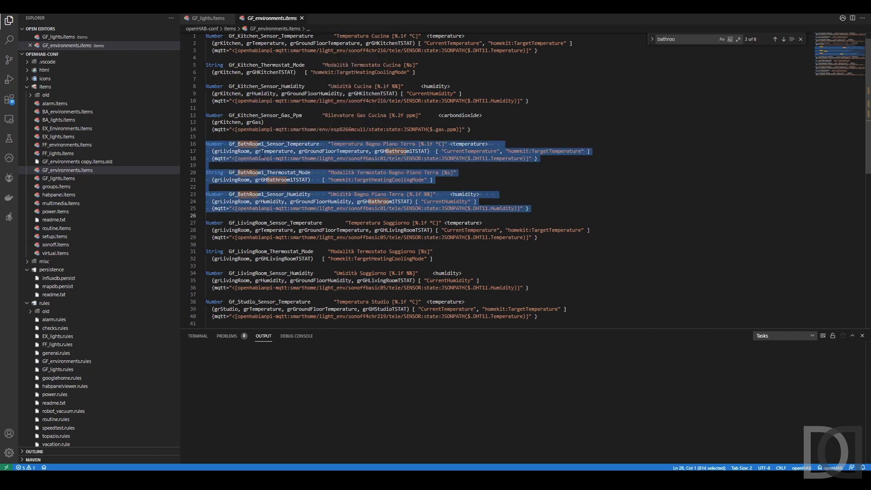
{"action": "key", "text": "ctrl+slash"}
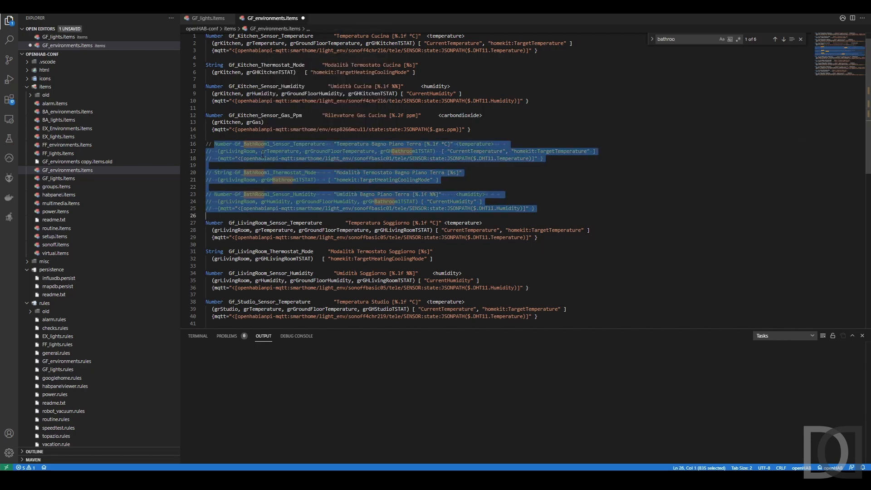
Check the names of the commented-out BathRoom1 items and save GF_environments.items
{"action": "double_click", "coordinate": [288, 194]}
{"action": "double_click", "coordinate": [301, 144]}
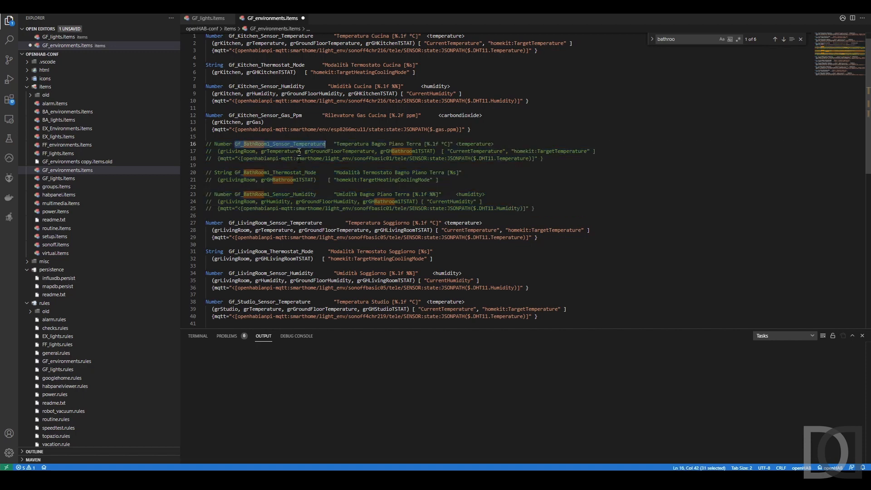
{"action": "double_click", "coordinate": [303, 172]}
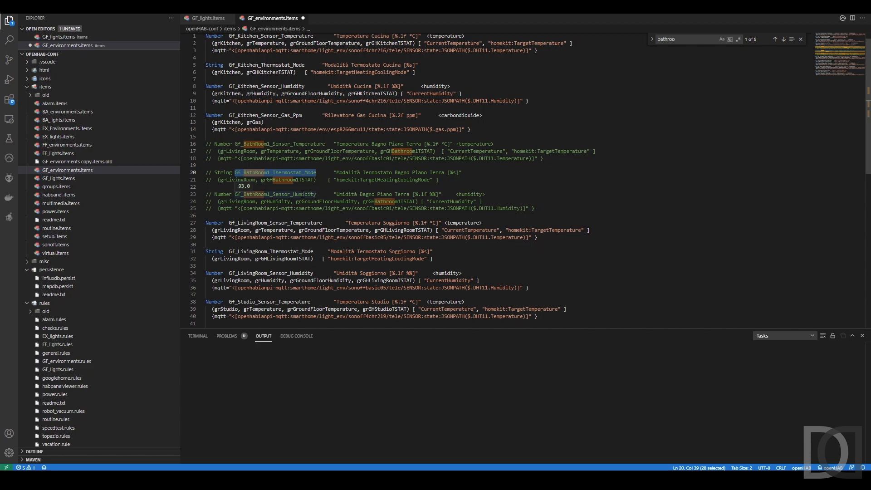
{"action": "left_click", "coordinate": [366, 208]}
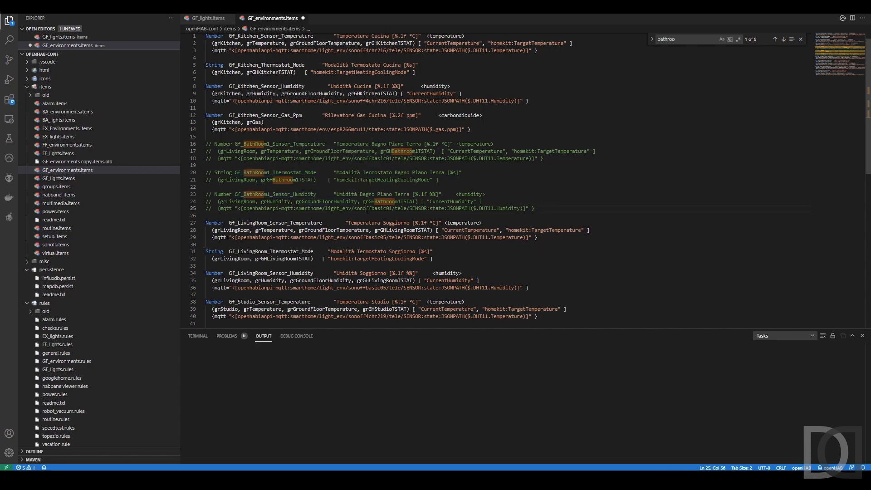
{"action": "key", "text": "ctrl+s"}
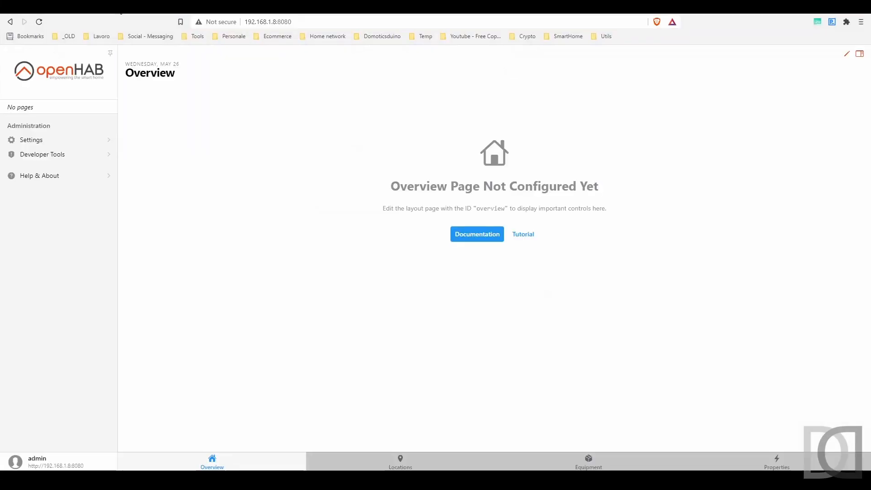
Switch to the browser, open Portainer at 192.168.1.8:9000 and sign in with the saved username and password
{"action": "key", "text": "ctrl+t"}
{"action": "type", "text": "192.168.1.8:9000"}
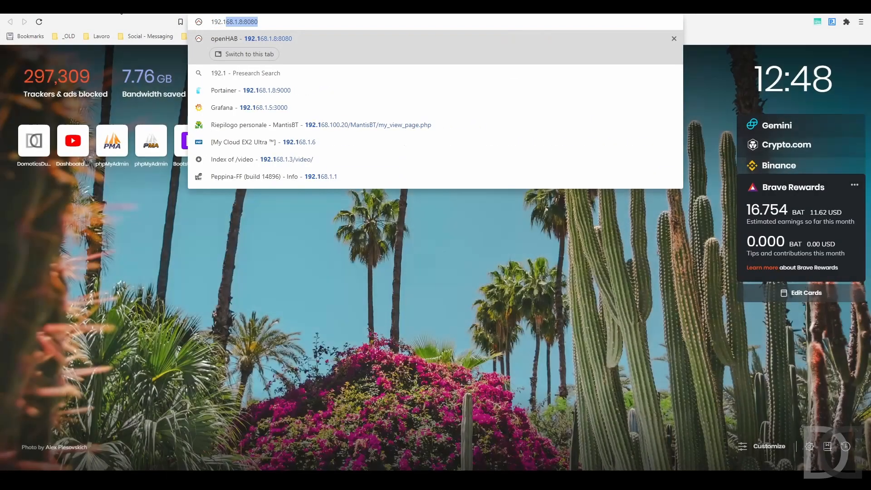
{"action": "key", "text": "Return"}
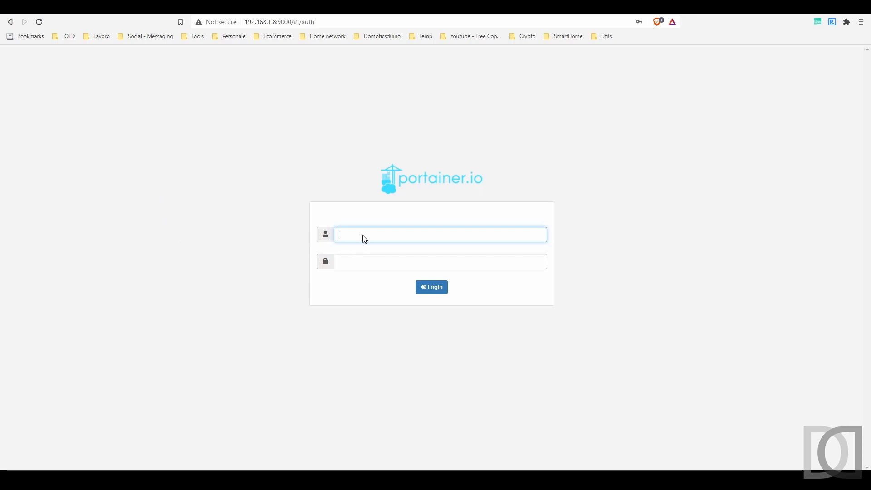
{"action": "left_click", "coordinate": [364, 236]}
{"action": "left_click", "coordinate": [368, 254]}
{"action": "left_click", "coordinate": [428, 287]}
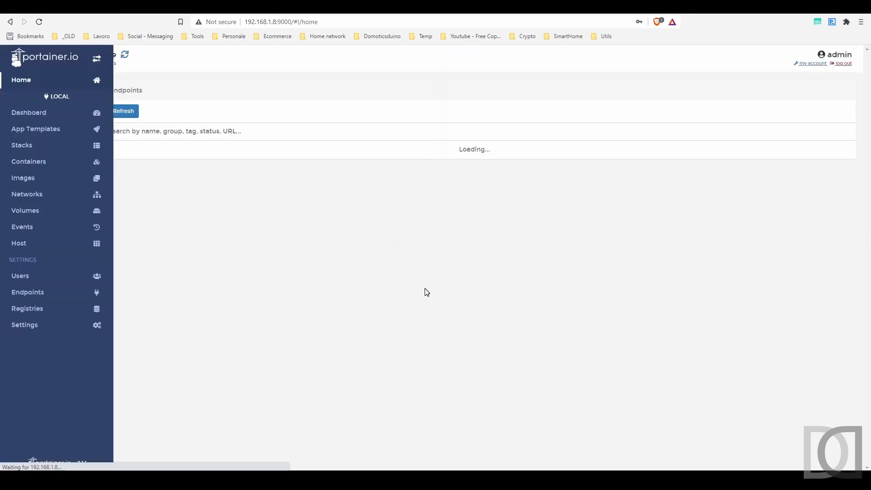
Open the Mosquitto container of the local endpoint in its duplicate/edit form
{"action": "left_click", "coordinate": [230, 170]}
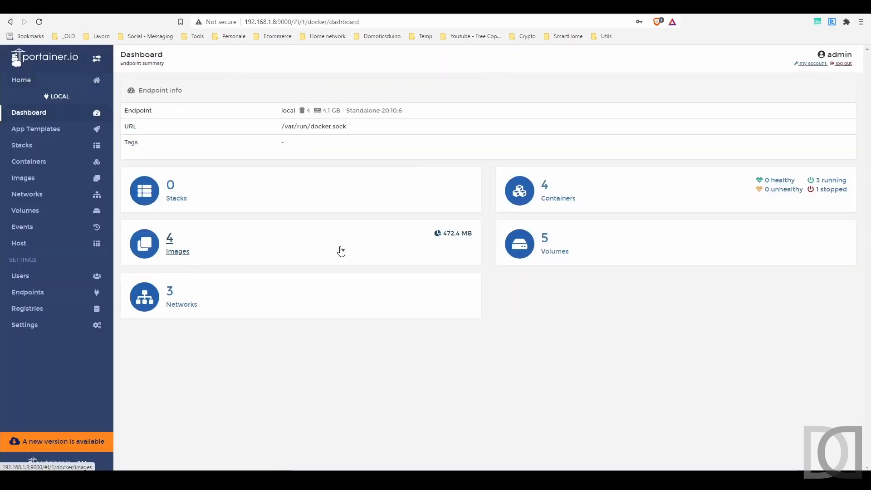
{"action": "left_click", "coordinate": [545, 193]}
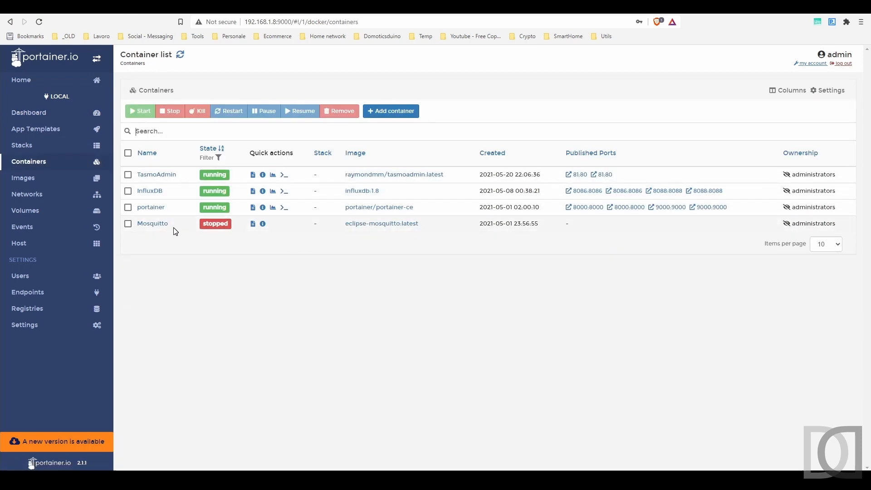
{"action": "left_click", "coordinate": [151, 224]}
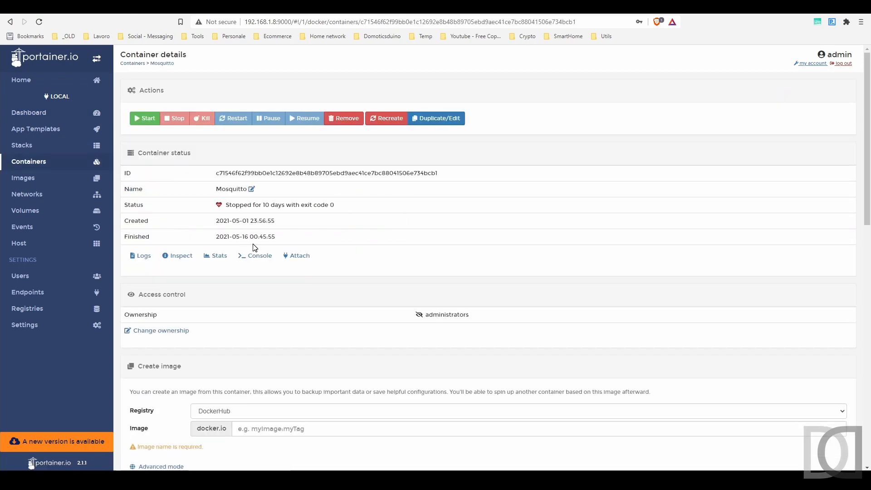
{"action": "left_click", "coordinate": [452, 118]}
Set the Mosquitto container's restart policy to Always and redeploy it, replacing the existing container
{"action": "scroll", "coordinate": [404, 219], "scroll_direction": "down", "scroll_amount": 5}
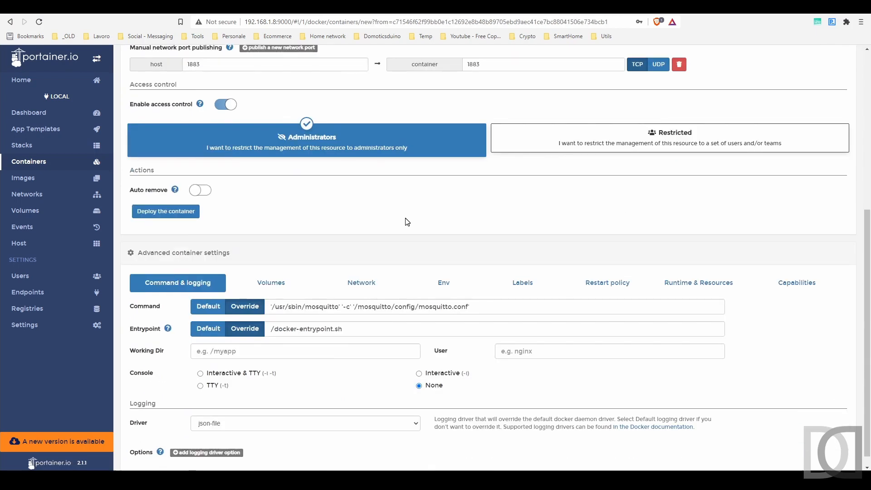
{"action": "left_click", "coordinate": [613, 271]}
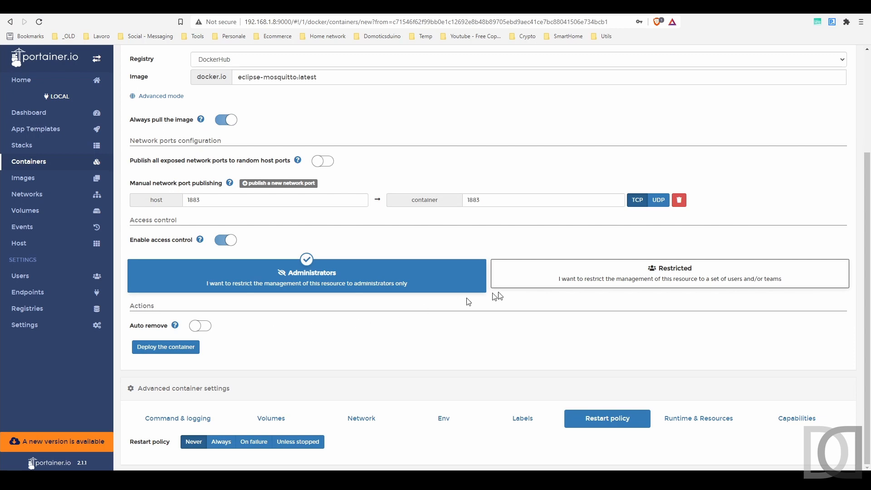
{"action": "left_click", "coordinate": [224, 442]}
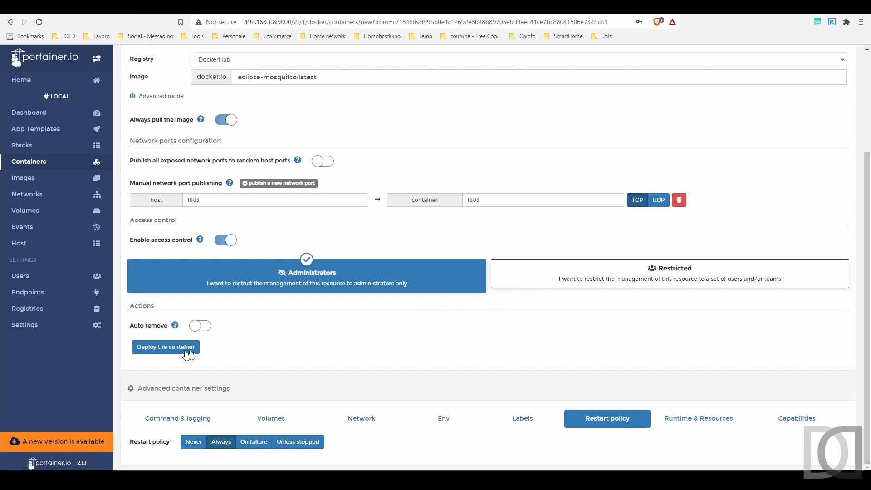
{"action": "left_click", "coordinate": [172, 347]}
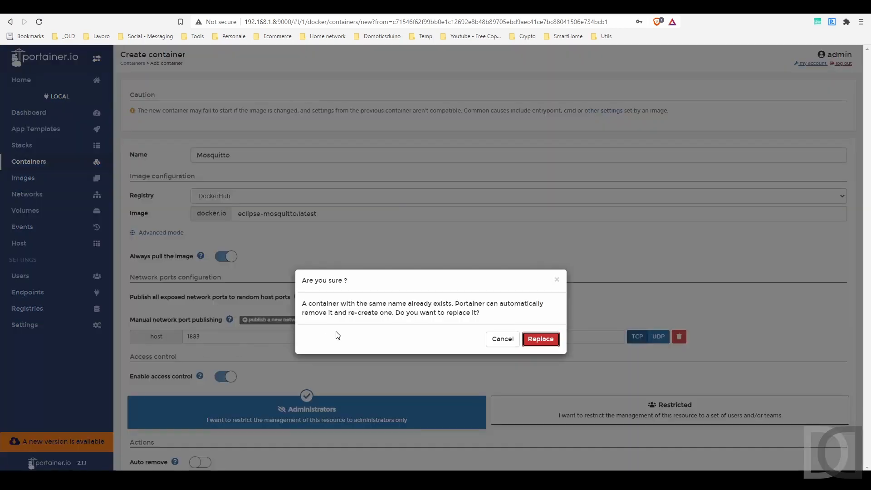
{"action": "left_click", "coordinate": [540, 340]}
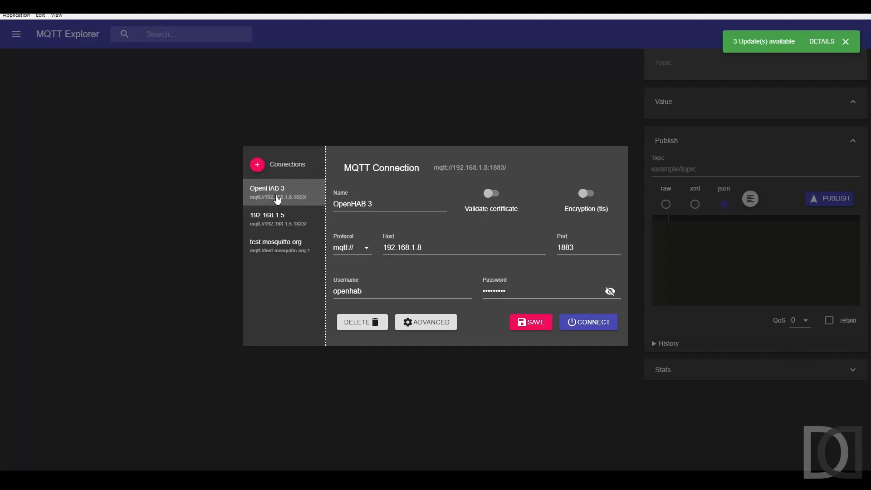
Switch to MQTT Explorer, connect to the OpenHAB 3 broker at 192.168.1.8 and expand its $SYS topics
{"action": "left_click", "coordinate": [589, 321]}
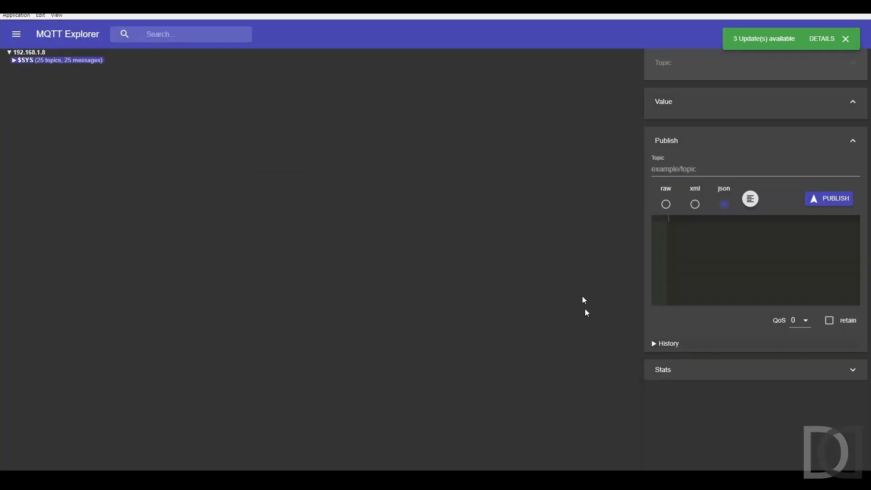
{"action": "left_click", "coordinate": [14, 59]}
{"action": "left_click", "coordinate": [26, 68]}
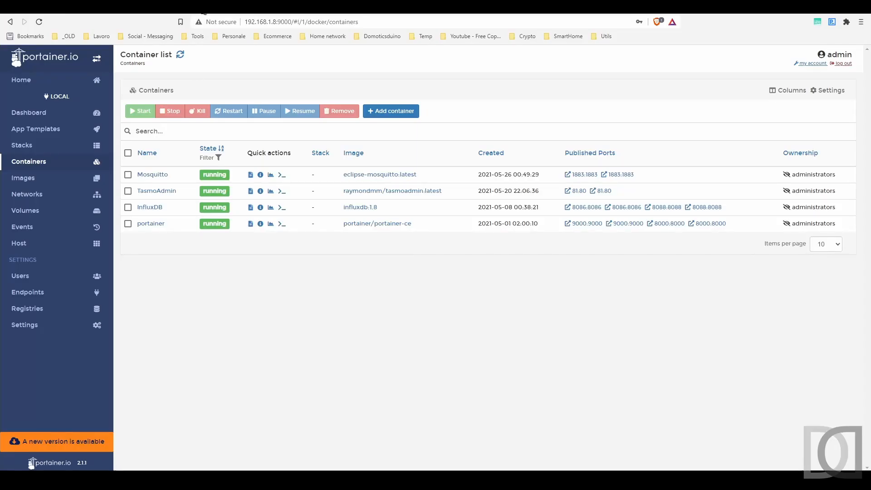
Switch to the openHAB web interface, start adding a new Thing and install the MQTT Binding
{"action": "left_click", "coordinate": [38, 9]}
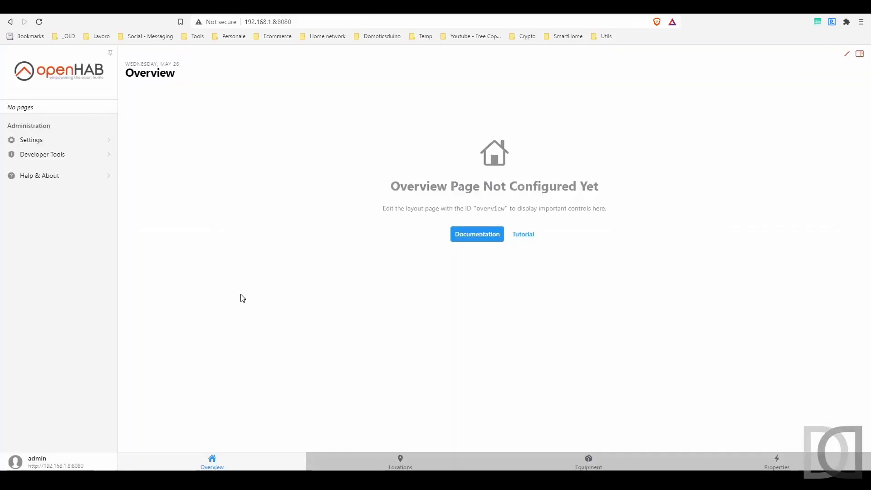
{"action": "left_click", "coordinate": [50, 145]}
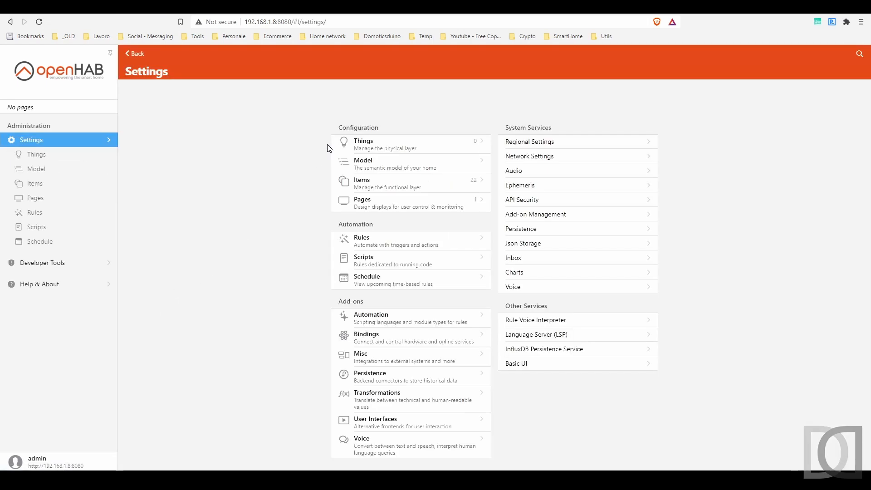
{"action": "left_click", "coordinate": [383, 145]}
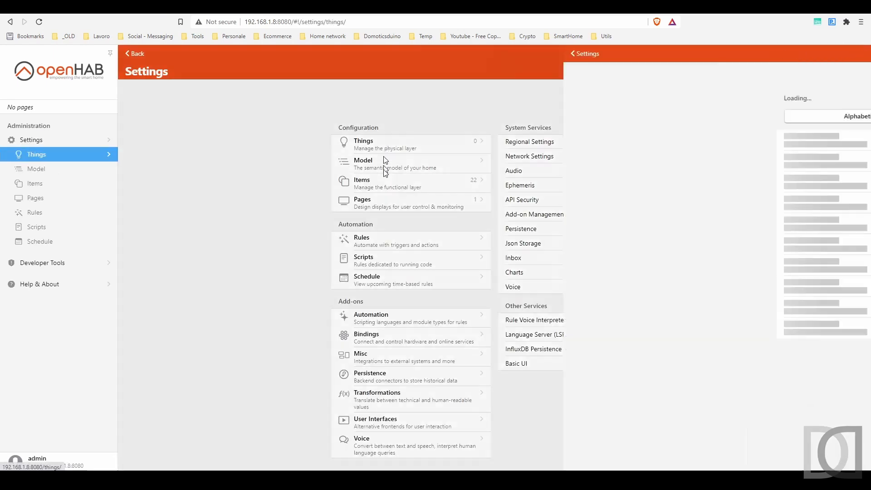
{"action": "left_click", "coordinate": [854, 455]}
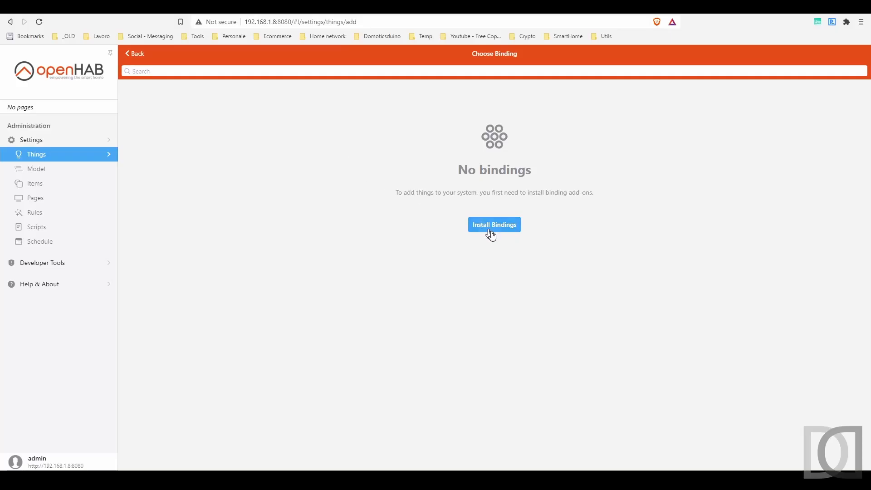
{"action": "left_click", "coordinate": [494, 229]}
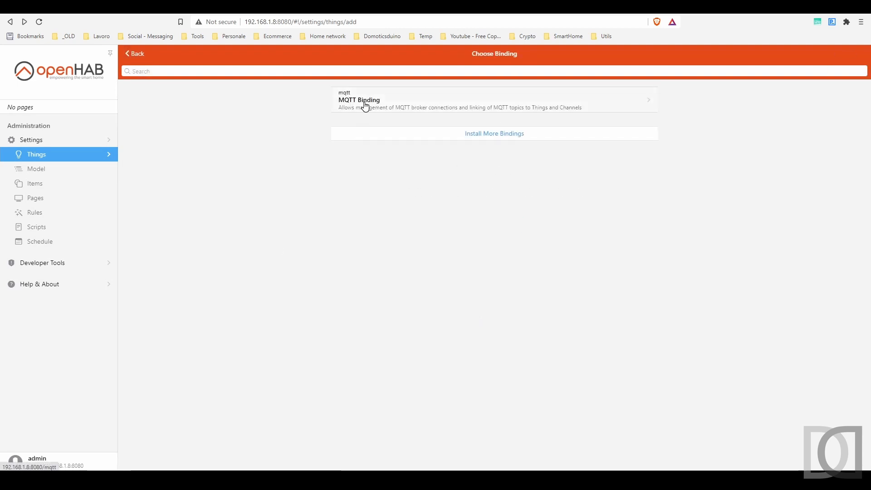
Start a new MQTT Broker Thing labelled "MQTT Broker RPI4", show advanced settings and set the broker host to 192.168.1.8
{"action": "left_click", "coordinate": [366, 107]}
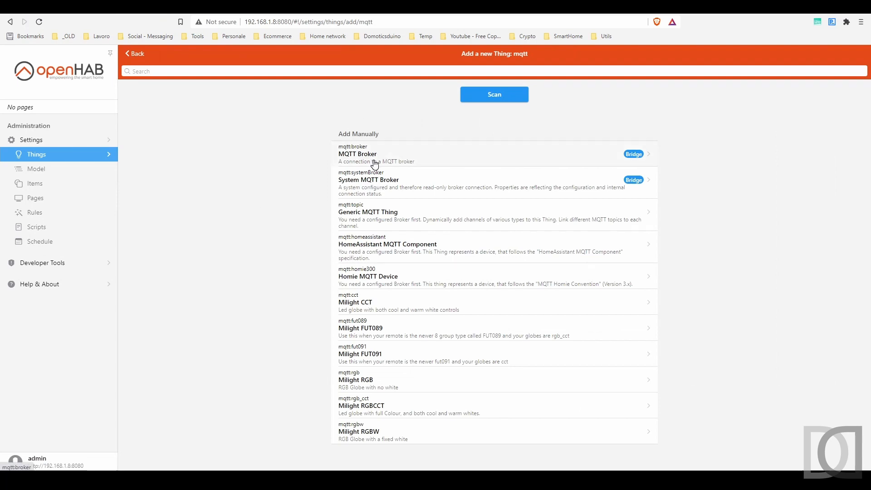
{"action": "left_click", "coordinate": [375, 164]}
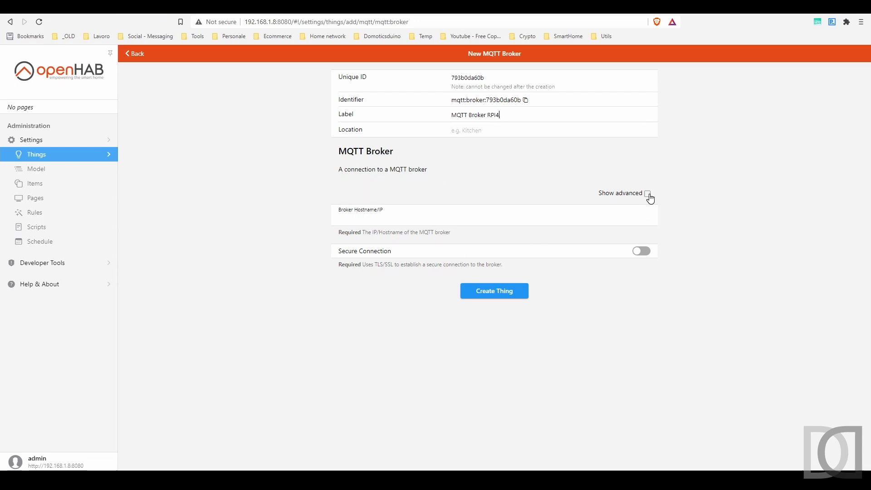
{"action": "left_click", "coordinate": [647, 194]}
{"action": "left_click", "coordinate": [416, 218]}
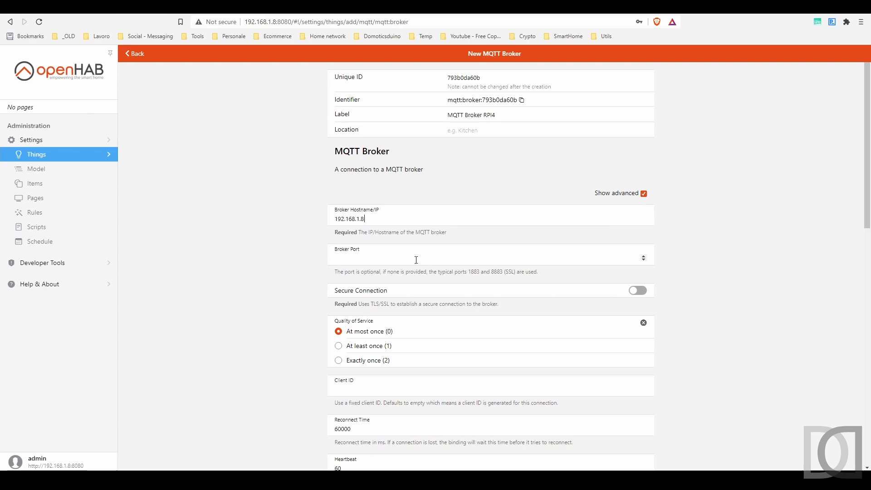
{"action": "left_click", "coordinate": [417, 259]}
Set the new MQTT broker's client ID to OH3_MQTT_CLIENT_ID
{"action": "scroll", "coordinate": [270, 308], "scroll_direction": "down", "scroll_amount": 1}
{"action": "scroll", "coordinate": [267, 299], "scroll_direction": "down", "scroll_amount": 2}
{"action": "left_click", "coordinate": [374, 251]}
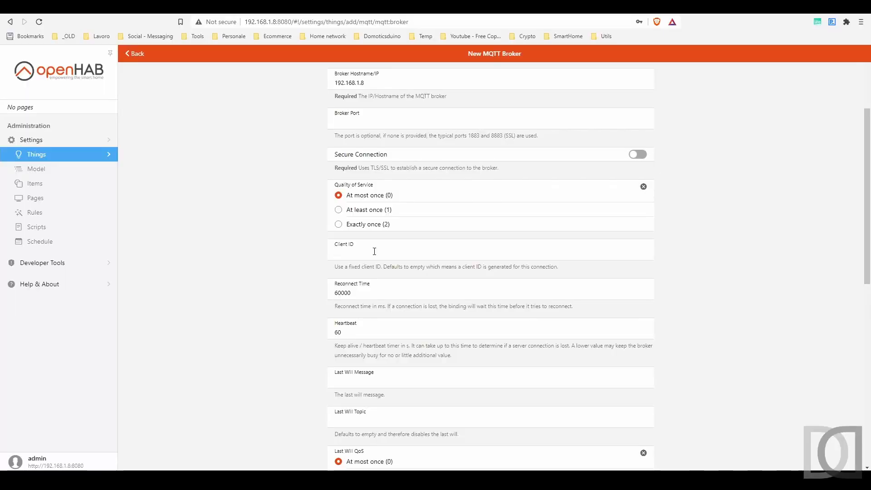
{"action": "type", "text": "OH3_MQTT_ClIENT_ID"}
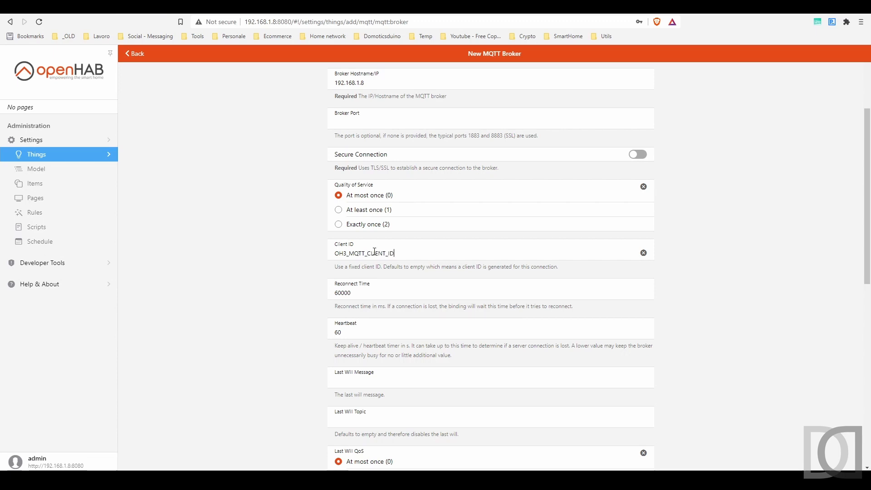
Set the MQTT broker's username to admin and enter the MQTT password
{"action": "scroll", "coordinate": [383, 253], "scroll_direction": "down", "scroll_amount": 1}
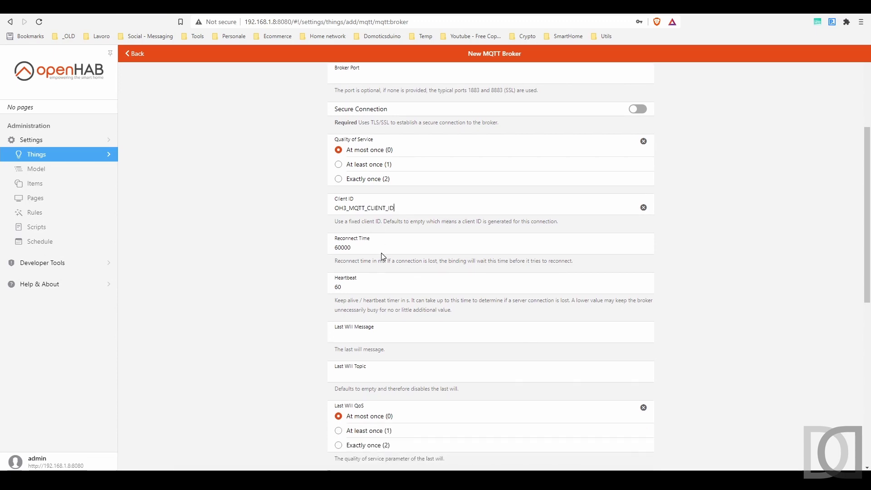
{"action": "scroll", "coordinate": [361, 263], "scroll_direction": "down", "scroll_amount": 4}
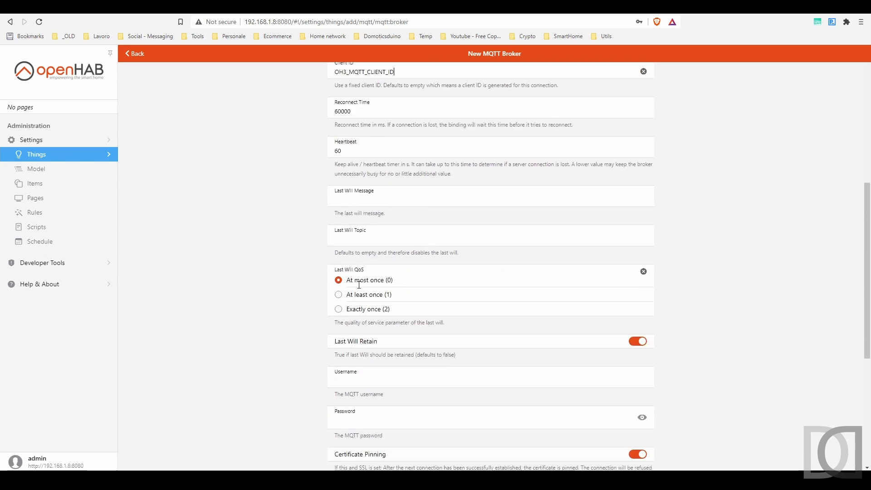
{"action": "scroll", "coordinate": [359, 285], "scroll_direction": "down", "scroll_amount": 2}
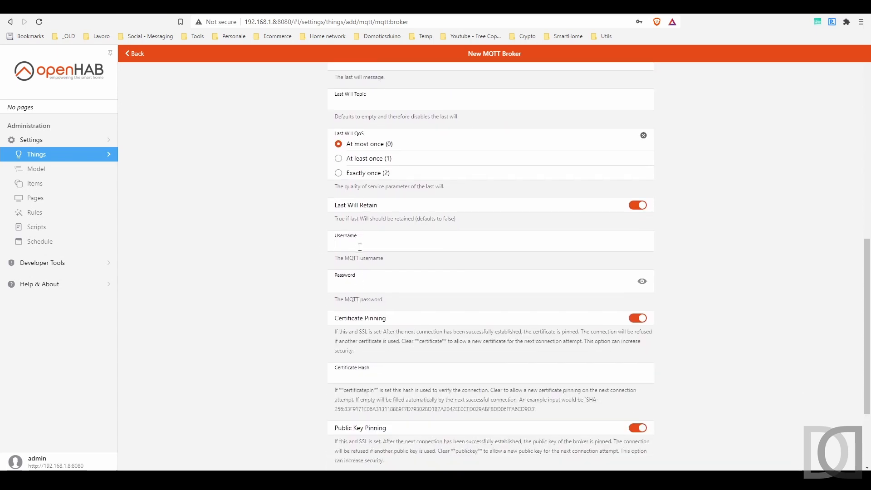
{"action": "type", "text": "admin"}
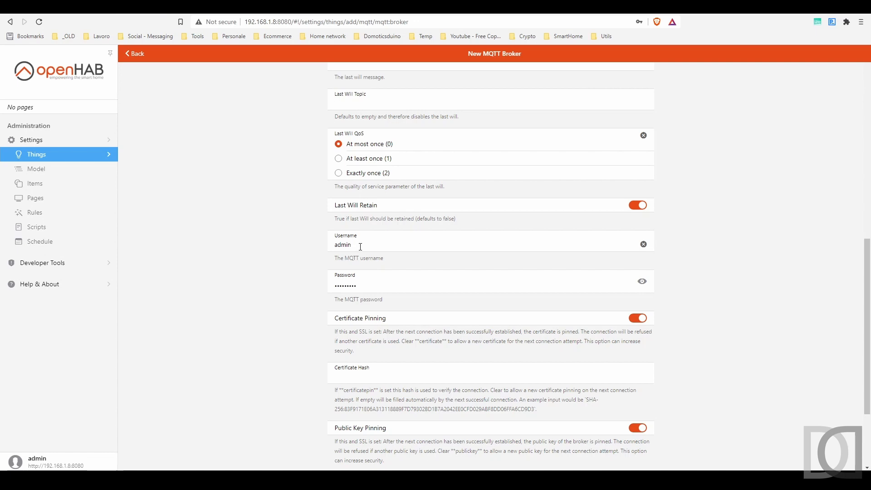
Create the MQTT Broker Thing with the entered settings
{"action": "scroll", "coordinate": [360, 246], "scroll_direction": "down", "scroll_amount": 1}
{"action": "left_click", "coordinate": [361, 245]}
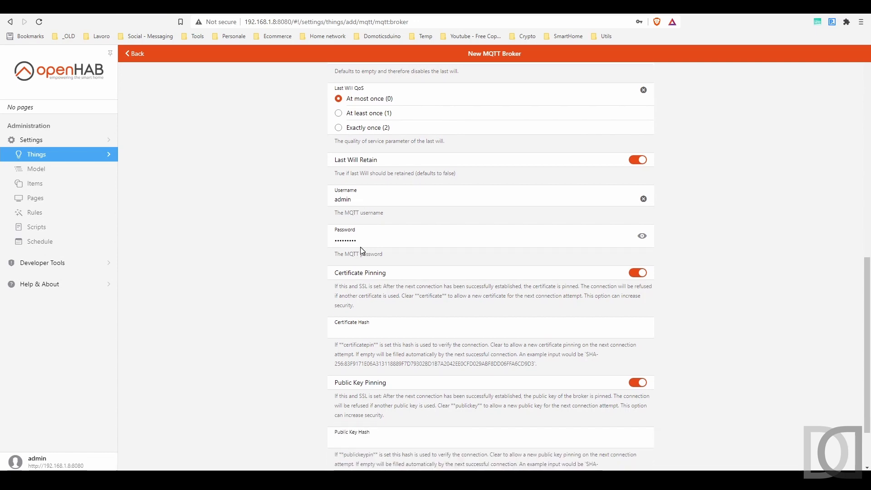
{"action": "scroll", "coordinate": [363, 251], "scroll_direction": "down", "scroll_amount": 3}
{"action": "left_click", "coordinate": [486, 455]}
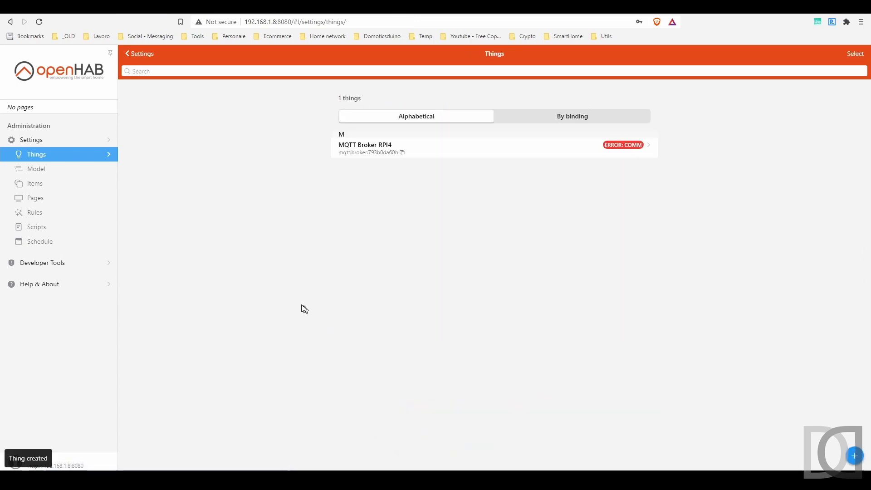
Open the MQTT Broker RPI4 Thing, show its advanced settings, set the MQTT username to openhab and save it
{"action": "left_click", "coordinate": [587, 154]}
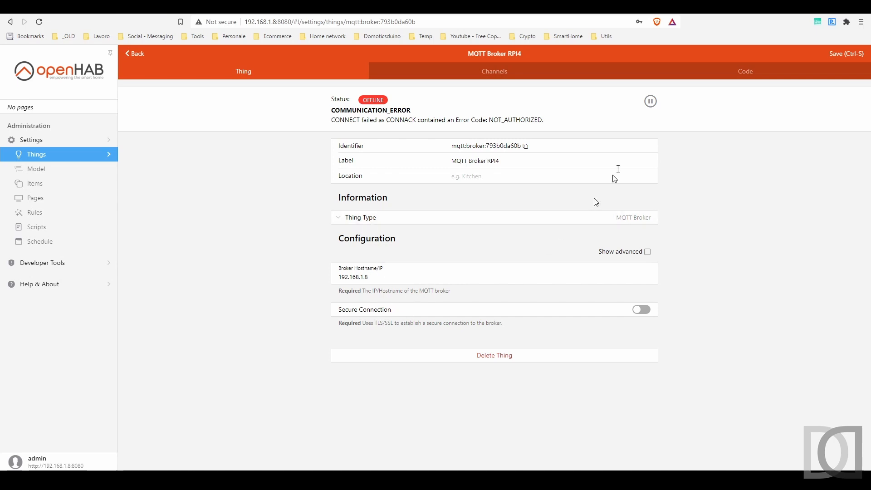
{"action": "left_click", "coordinate": [647, 251]}
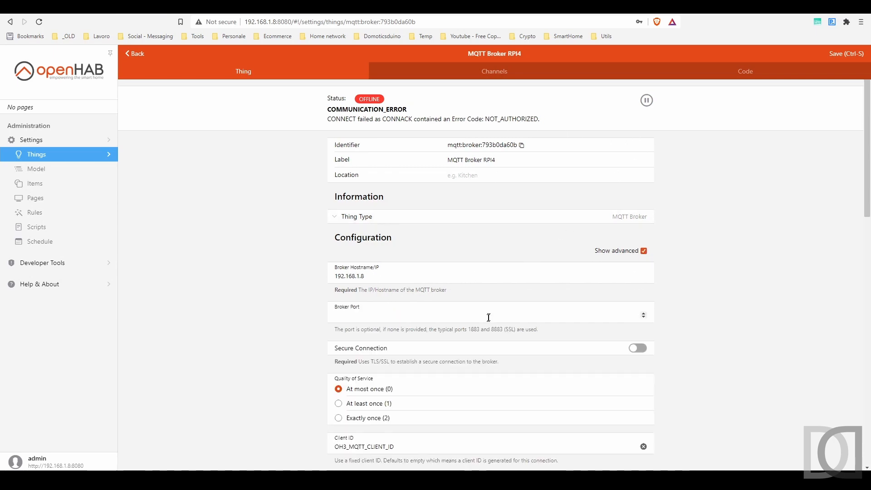
{"action": "scroll", "coordinate": [491, 314], "scroll_direction": "down", "scroll_amount": 4}
{"action": "scroll", "coordinate": [488, 318], "scroll_direction": "down", "scroll_amount": 6}
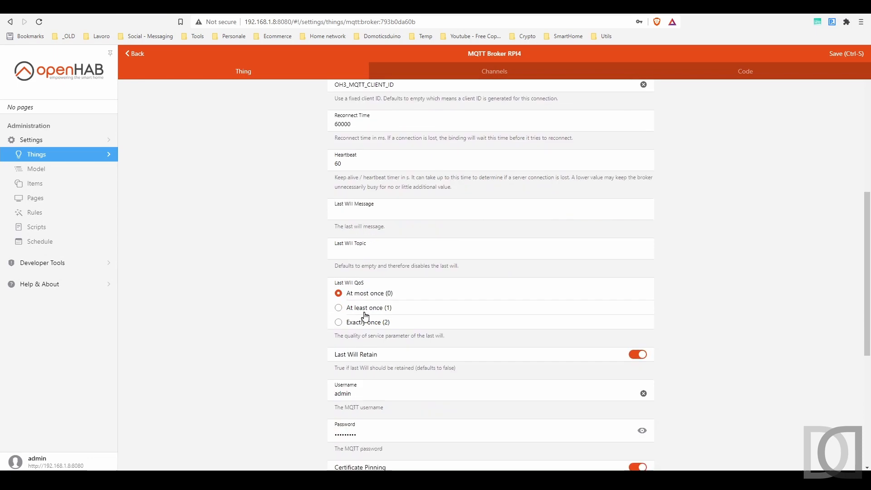
{"action": "scroll", "coordinate": [360, 307], "scroll_direction": "down", "scroll_amount": 1}
{"action": "double_click", "coordinate": [343, 256]}
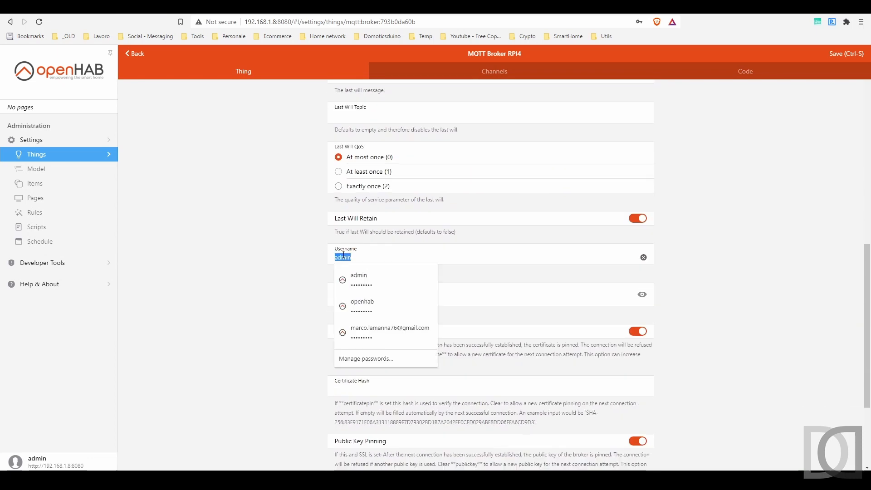
{"action": "type", "text": "openhab"}
{"action": "scroll", "coordinate": [286, 289], "scroll_direction": "up", "scroll_amount": 2}
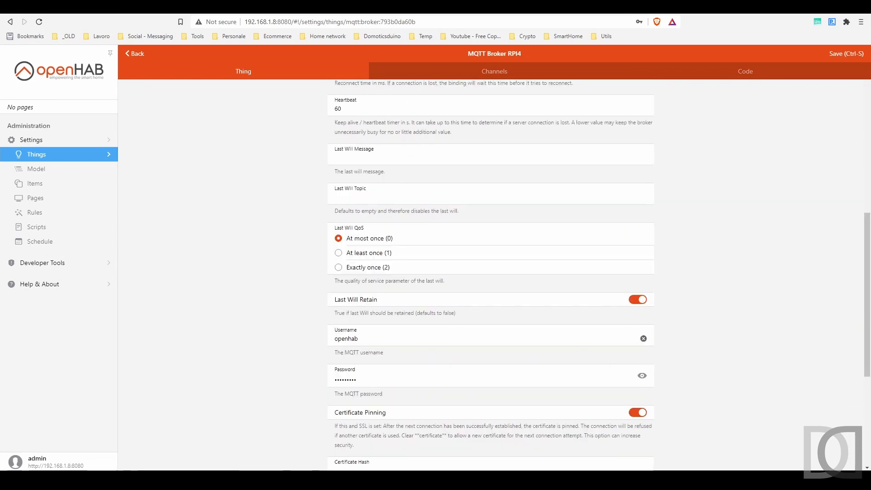
{"action": "left_click", "coordinate": [847, 55]}
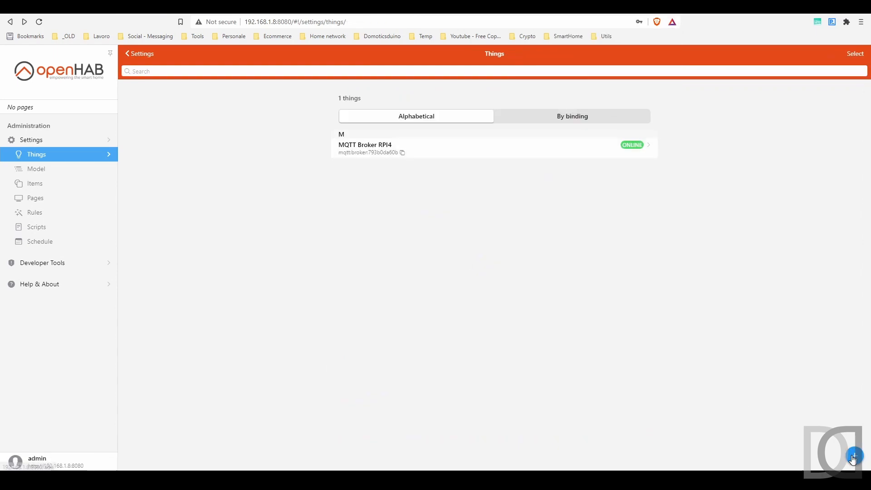
Start a new Generic MQTT Thing from the MQTT Binding and label it SonoffBasic01
{"action": "left_click", "coordinate": [854, 456]}
{"action": "left_click", "coordinate": [403, 101]}
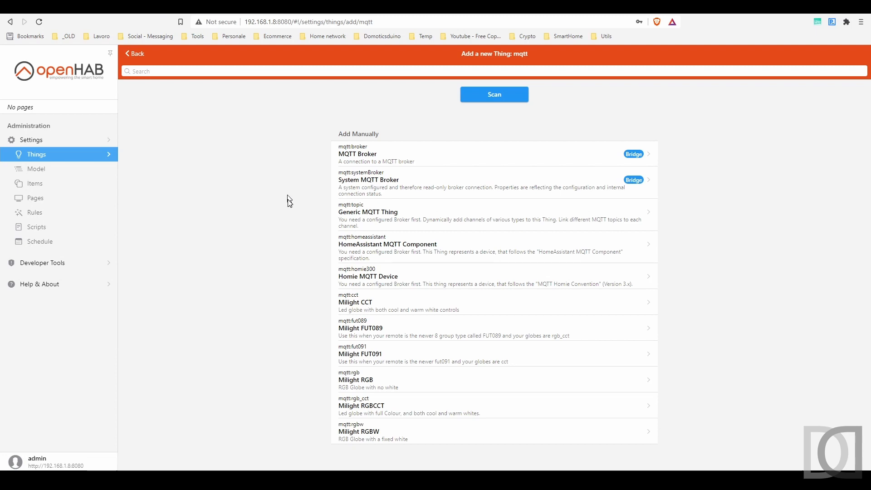
{"action": "left_click", "coordinate": [385, 223]}
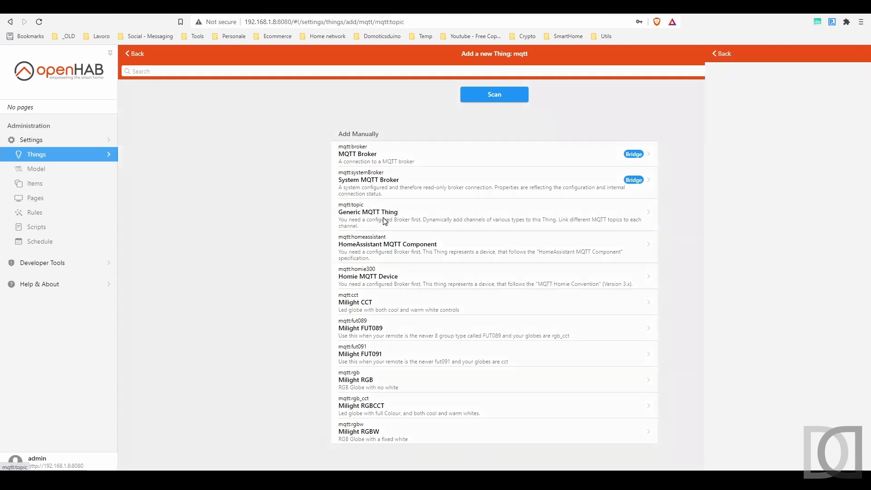
{"action": "left_click", "coordinate": [393, 116]}
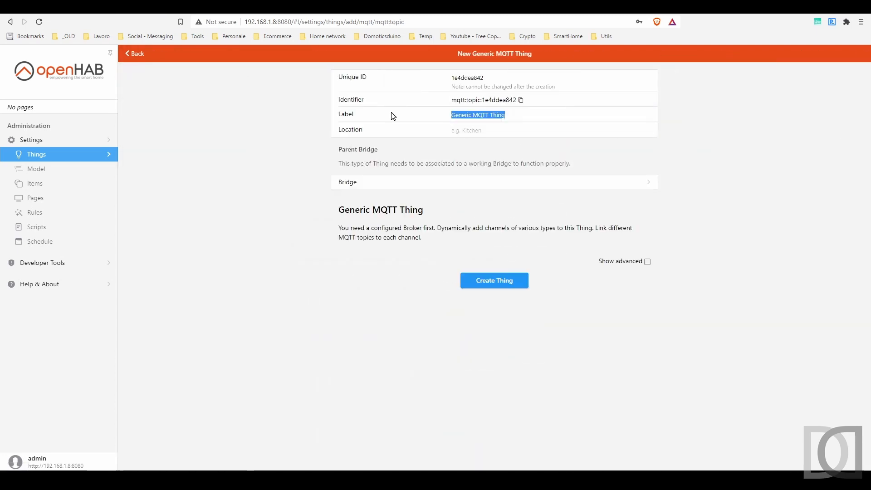
{"action": "type", "text": "SonoffBasic01"}
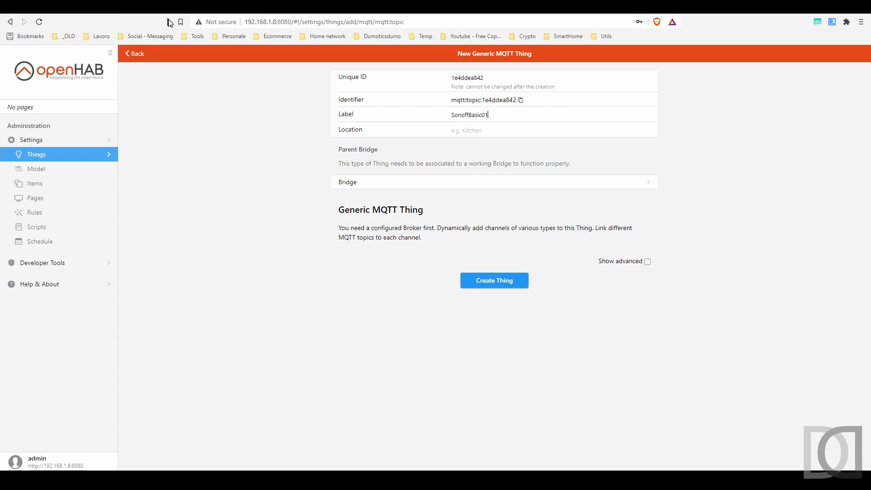
Look at the Sonoff Basic module's Tasmota page at 192.168.1.11 and return to the new Thing form in openHAB
{"action": "left_click", "coordinate": [231, 13]}
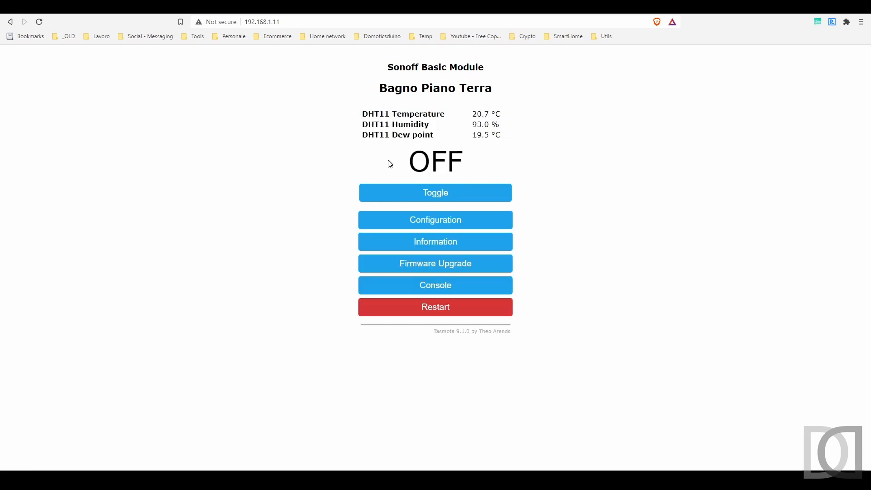
{"action": "left_click", "coordinate": [300, 22]}
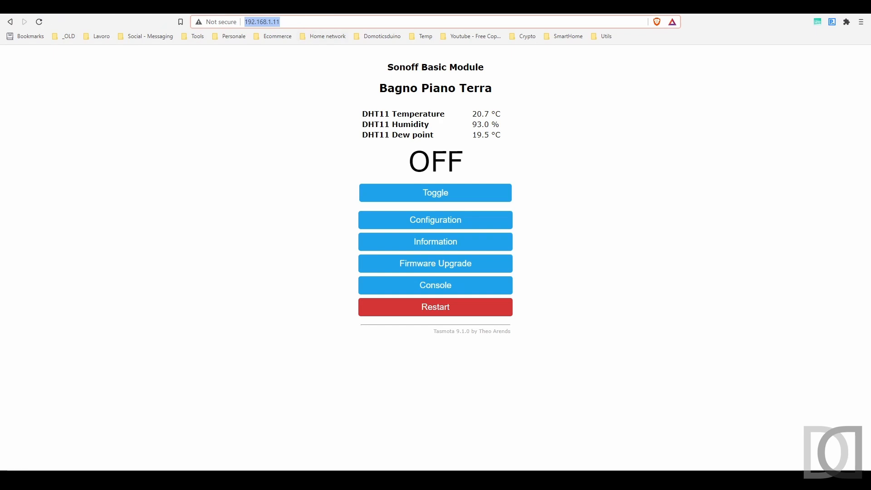
{"action": "left_click", "coordinate": [39, 7]}
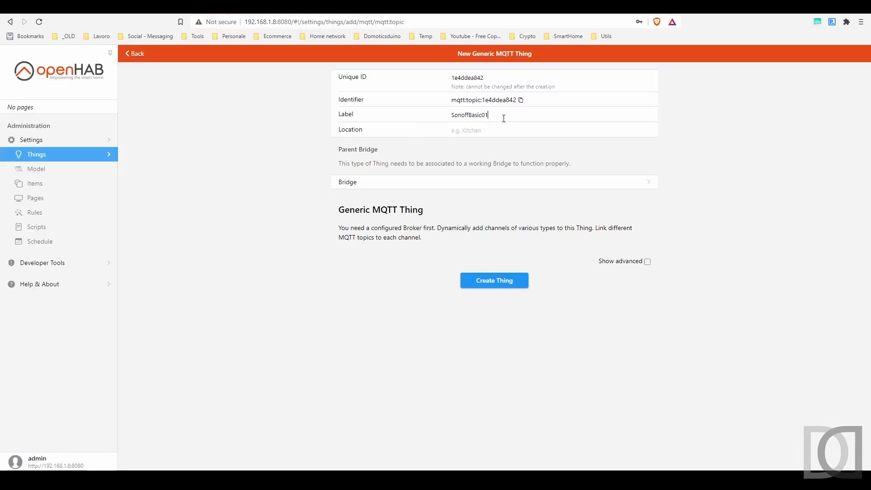
Set the Thing's location to PTBagno, choose MQTT Broker RPI4 as its bridge and create the Thing
{"action": "left_click", "coordinate": [467, 131]}
{"action": "type", "text": "PTBagno"}
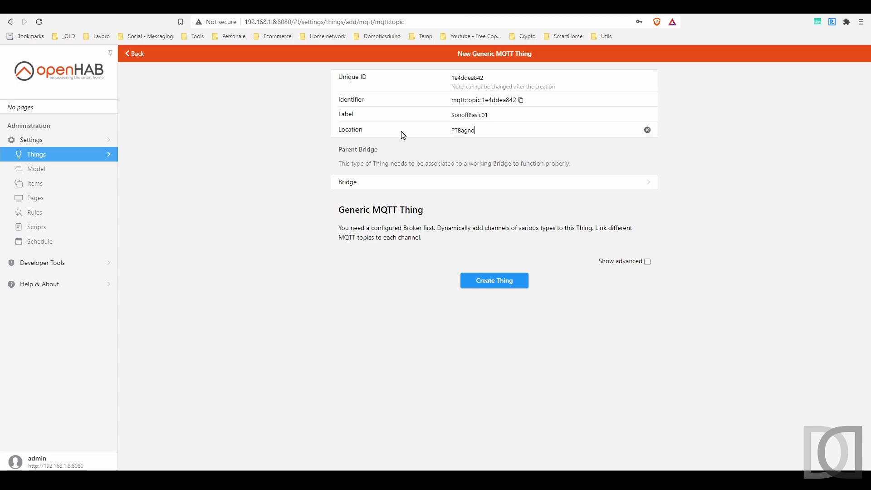
{"action": "left_click", "coordinate": [358, 182]}
{"action": "left_click", "coordinate": [48, 396]}
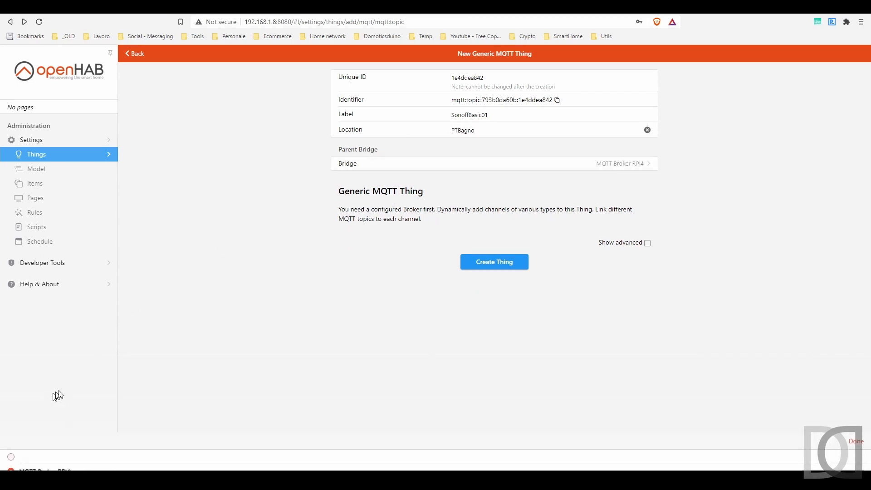
{"action": "left_click", "coordinate": [525, 267]}
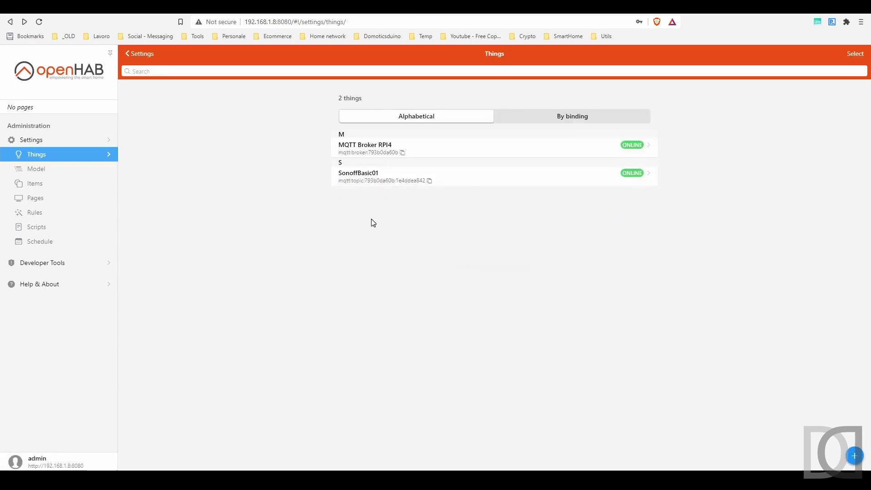
Start a new On/Off Switch channel on SonoffBasic01 with identifier chPTBagnoLuce and label "Luce Bagno PT"
{"action": "left_click", "coordinate": [363, 185]}
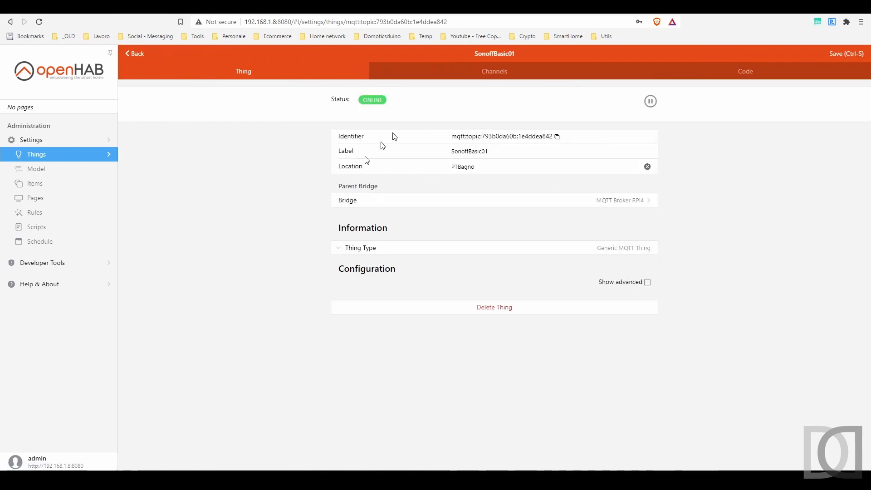
{"action": "left_click", "coordinate": [492, 73]}
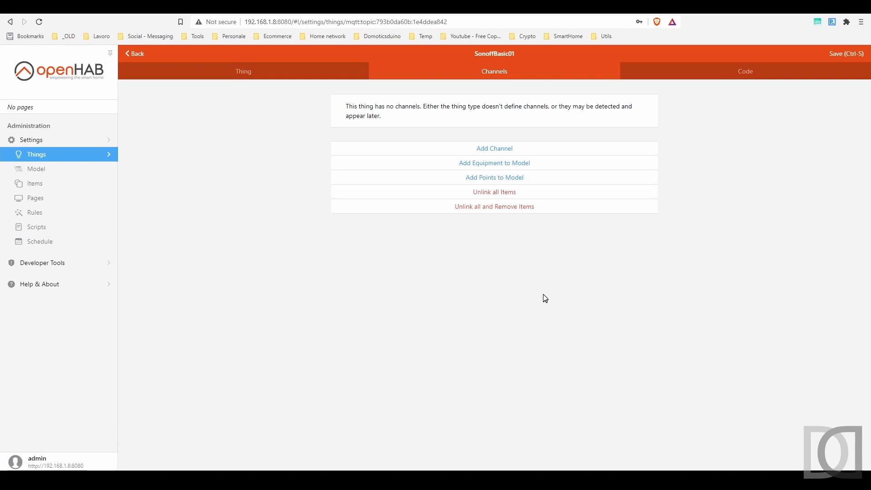
{"action": "left_click", "coordinate": [494, 154]}
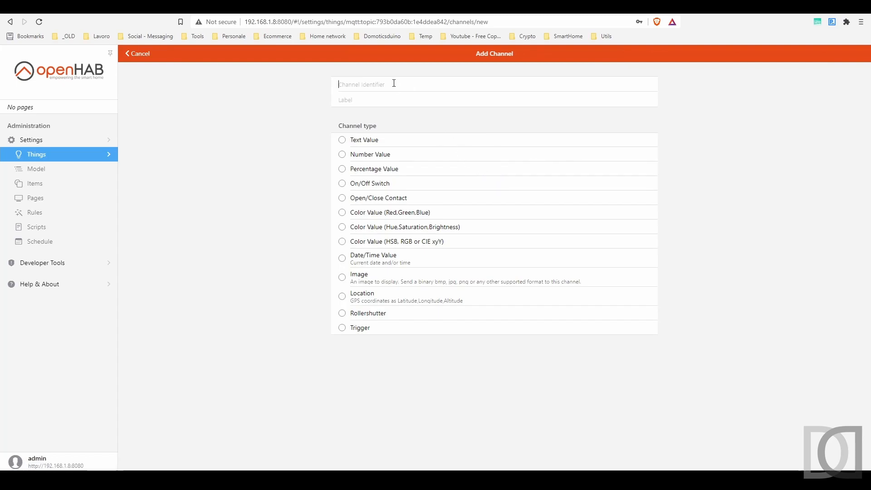
{"action": "type", "text": "chPTBagnoLuce"}
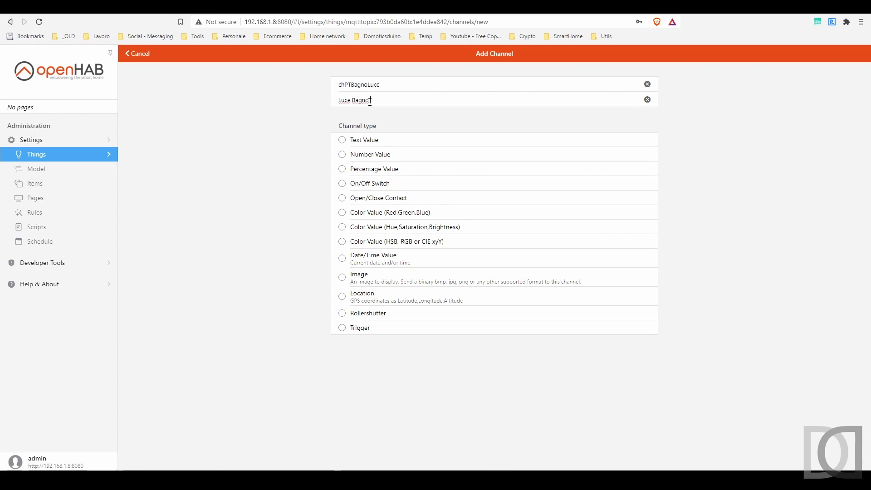
{"action": "left_click", "coordinate": [342, 184]}
Show the channel's advanced settings and copy smarthome/light_env/sonoffbasic01/stat/POWER1 from GF_lights.items in VS Code into its MQTT state topic
{"action": "scroll", "coordinate": [309, 220], "scroll_direction": "down", "scroll_amount": 3}
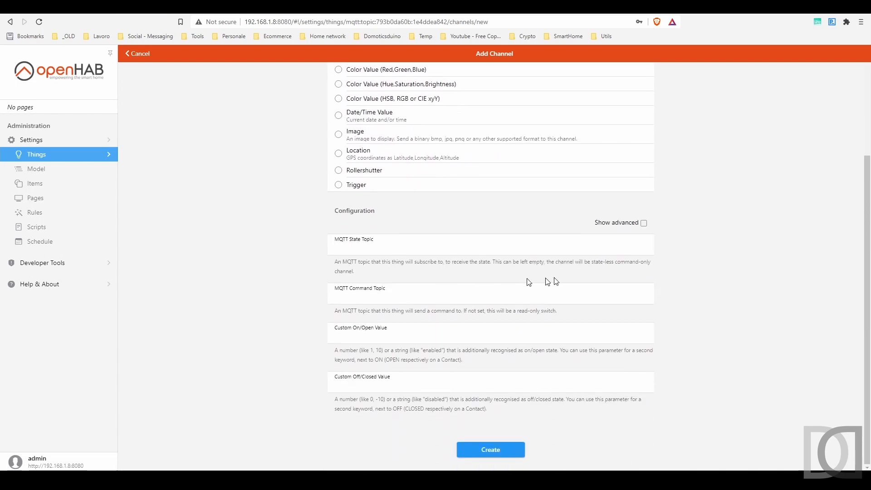
{"action": "left_click", "coordinate": [643, 222]}
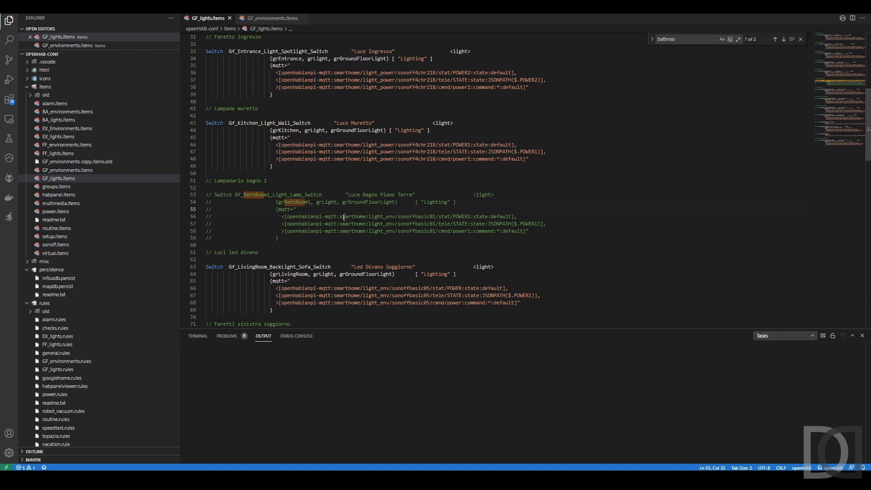
{"action": "left_click_drag", "start_coordinate": [339, 216], "coordinate": [469, 216]}
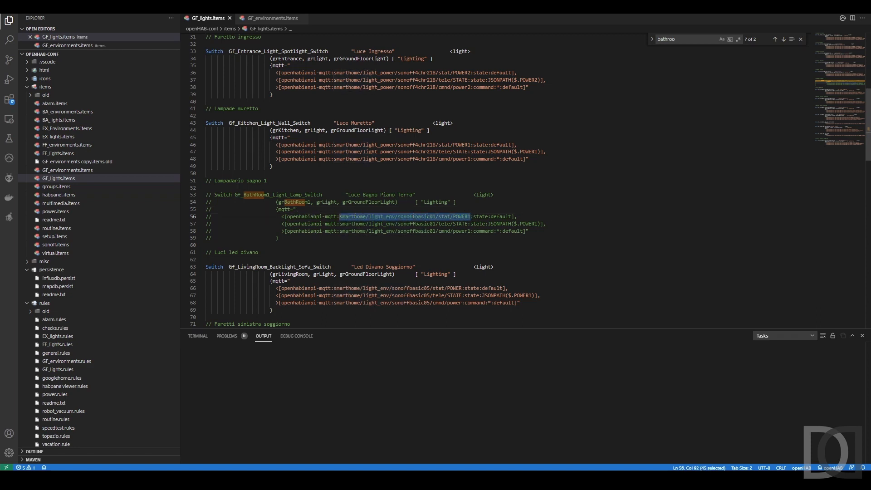
{"action": "key", "text": "ctrl+c"}
{"action": "key", "text": "alt+Tab"}
{"action": "left_click", "coordinate": [364, 238]}
{"action": "key", "text": "ctrl+v"}
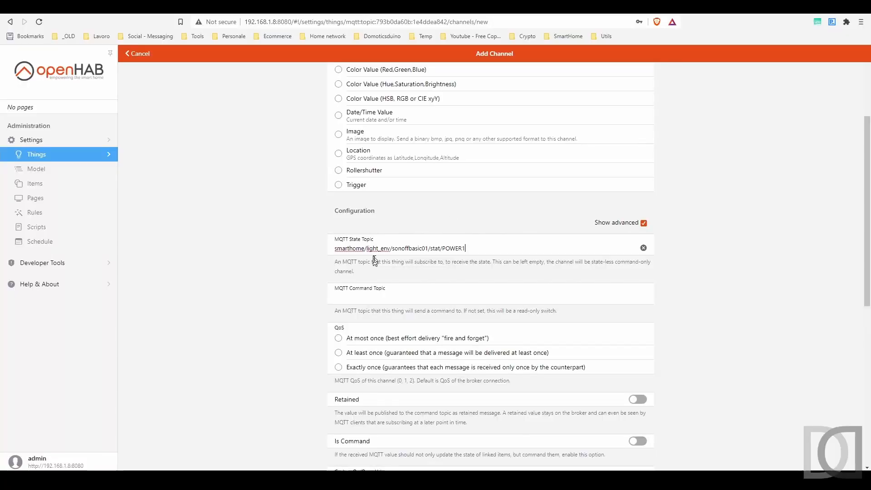
Copy smarthome/light_env/sonoffbasic01/cmnd/power1 from GF_lights.items in VS Code into the openHAB channel's MQTT command topic
{"action": "key", "text": "alt+Tab"}
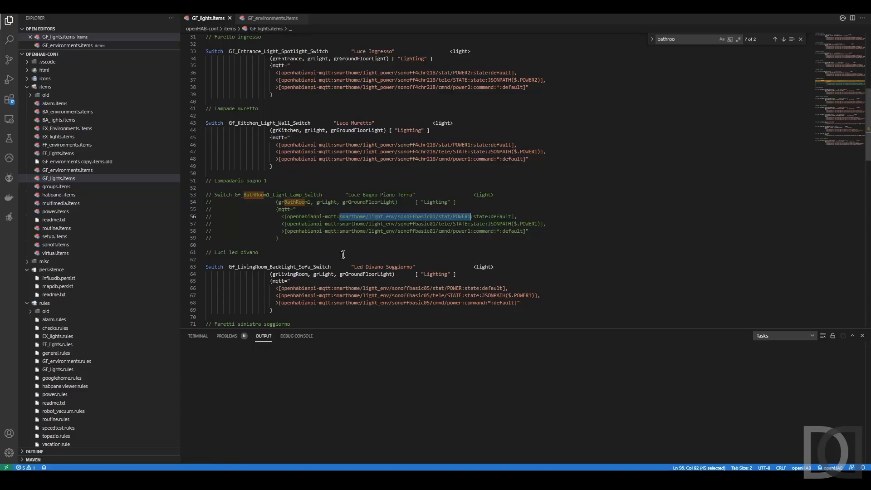
{"action": "left_click_drag", "start_coordinate": [339, 231], "coordinate": [461, 231]}
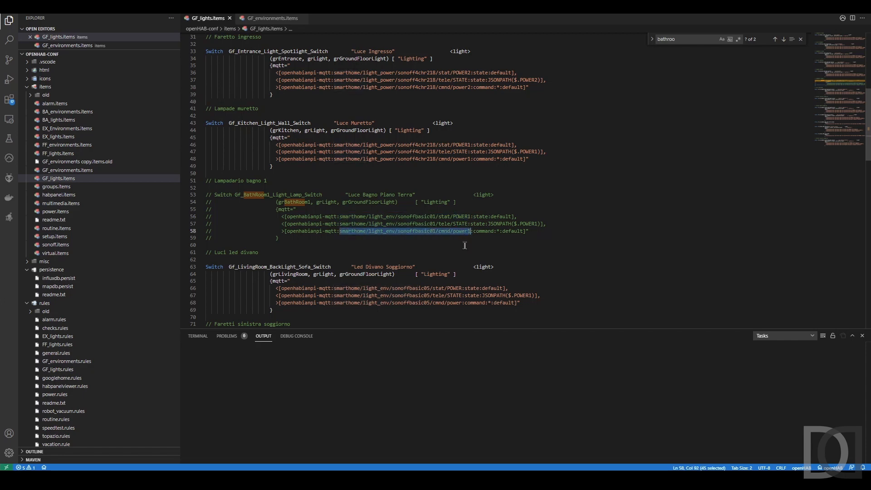
{"action": "key", "text": "ctrl+c"}
{"action": "key", "text": "alt+Tab"}
{"action": "left_click", "coordinate": [396, 295]}
{"action": "key", "text": "ctrl+v"}
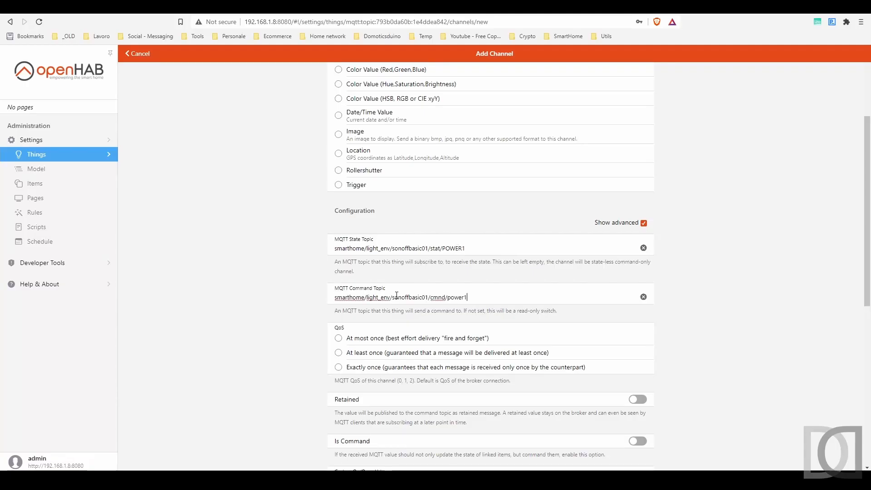
Set the channel's QoS to "At least once" and create the channel
{"action": "scroll", "coordinate": [317, 286], "scroll_direction": "down", "scroll_amount": 2}
{"action": "left_click", "coordinate": [340, 262]}
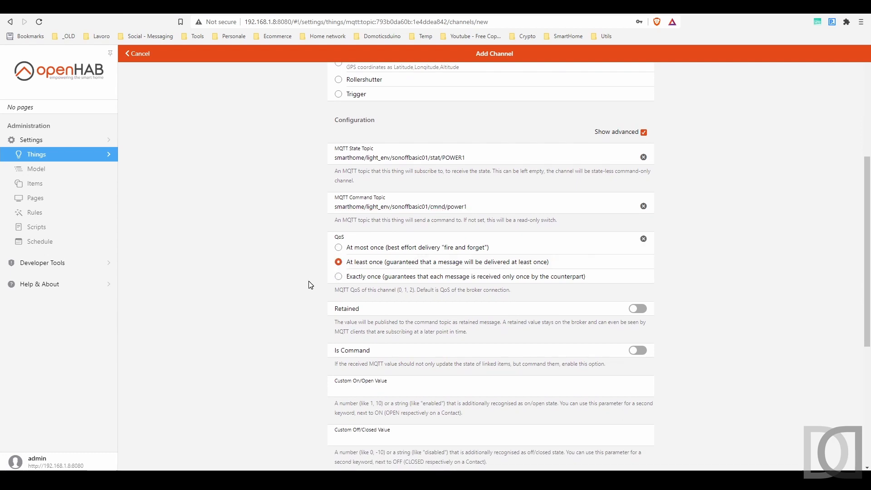
{"action": "scroll", "coordinate": [308, 285], "scroll_direction": "down", "scroll_amount": 1}
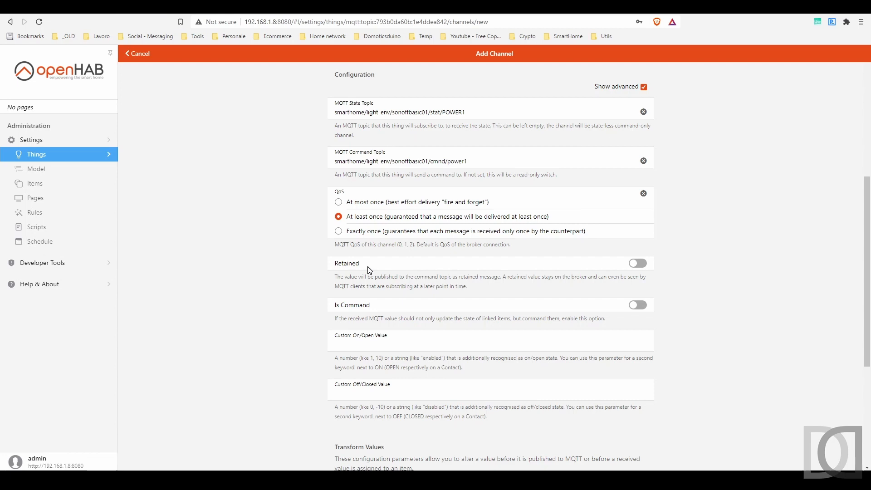
{"action": "scroll", "coordinate": [370, 271], "scroll_direction": "down", "scroll_amount": 5}
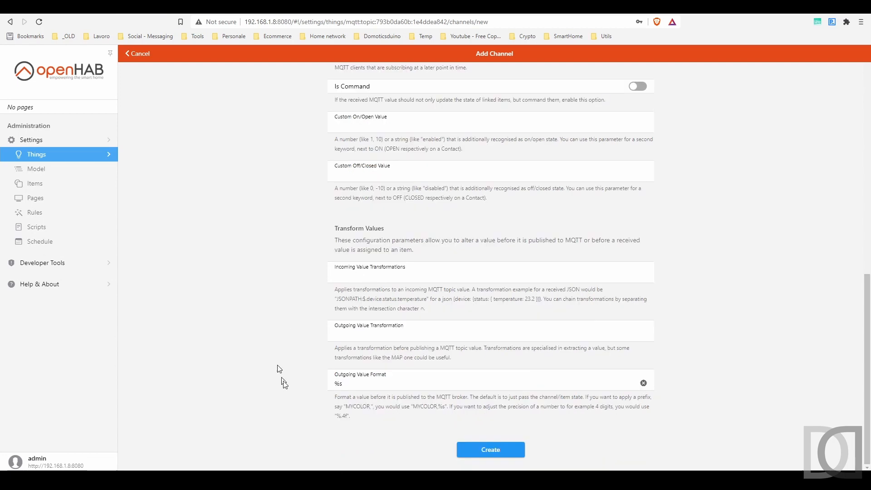
{"action": "left_click", "coordinate": [492, 454]}
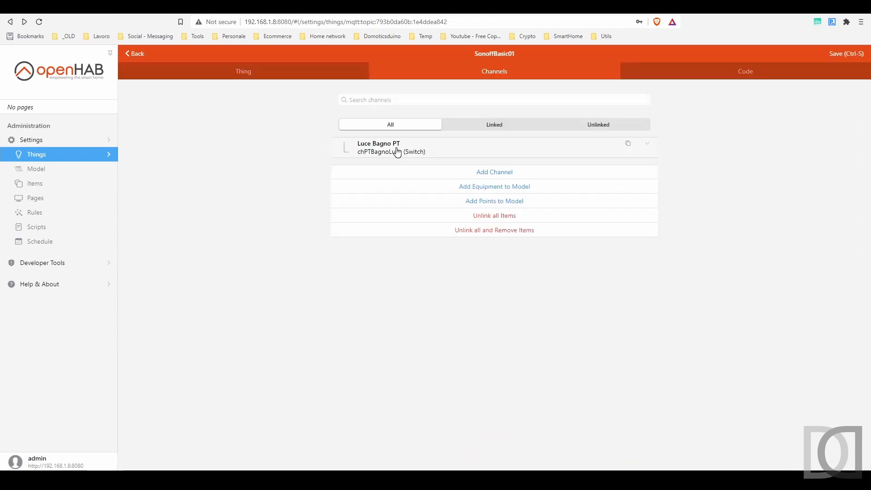
Start adding equipment to the model from the SonoffBasic01 channels, with Bagno PT under Casa > Piano Terra as parent group
{"action": "left_click", "coordinate": [649, 150]}
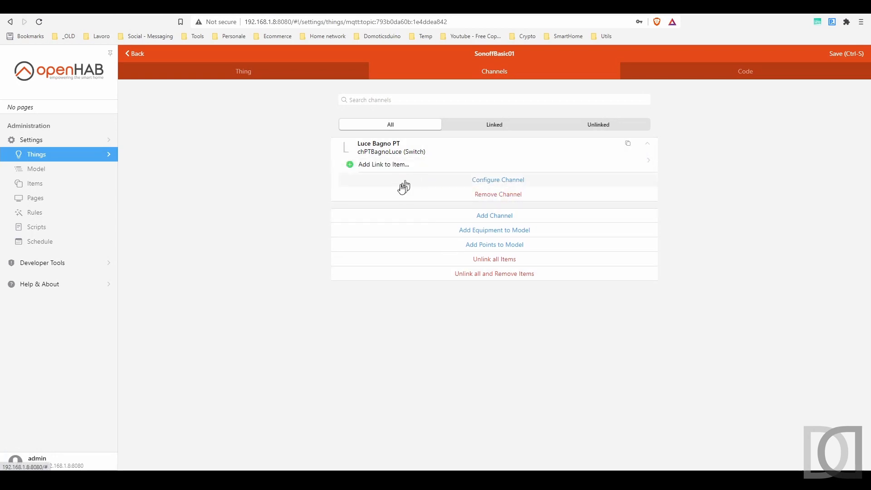
{"action": "left_click", "coordinate": [495, 232]}
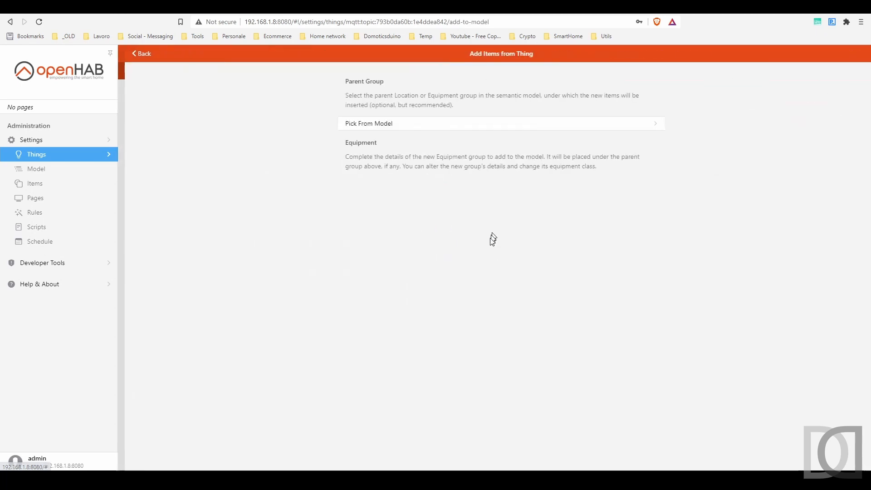
{"action": "left_click", "coordinate": [401, 127]}
{"action": "left_click", "coordinate": [305, 167]}
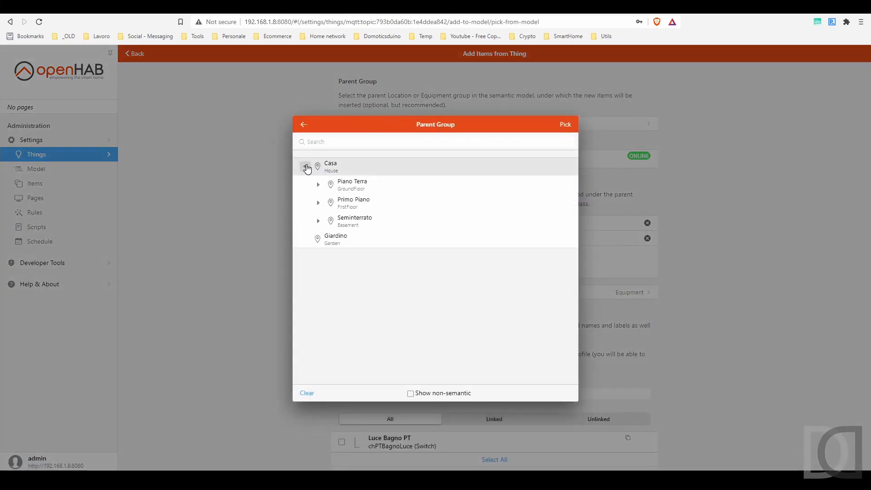
{"action": "left_click", "coordinate": [318, 185]}
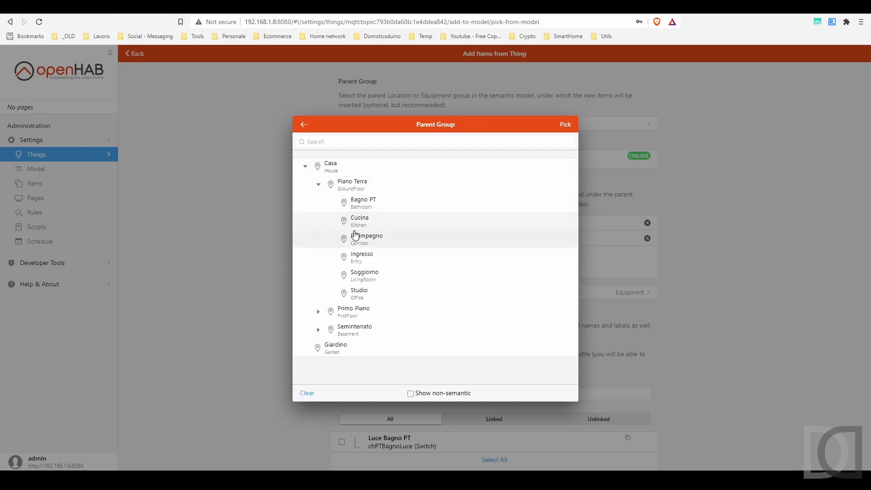
{"action": "left_click", "coordinate": [371, 203]}
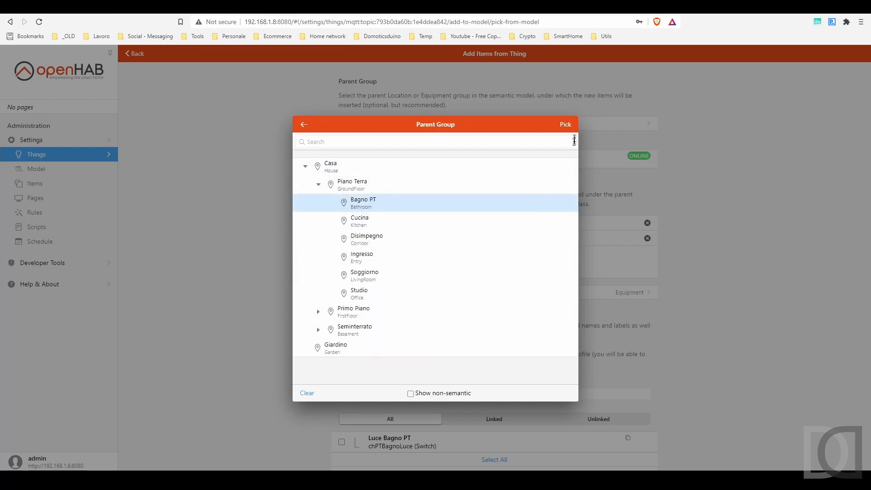
{"action": "left_click", "coordinate": [566, 129]}
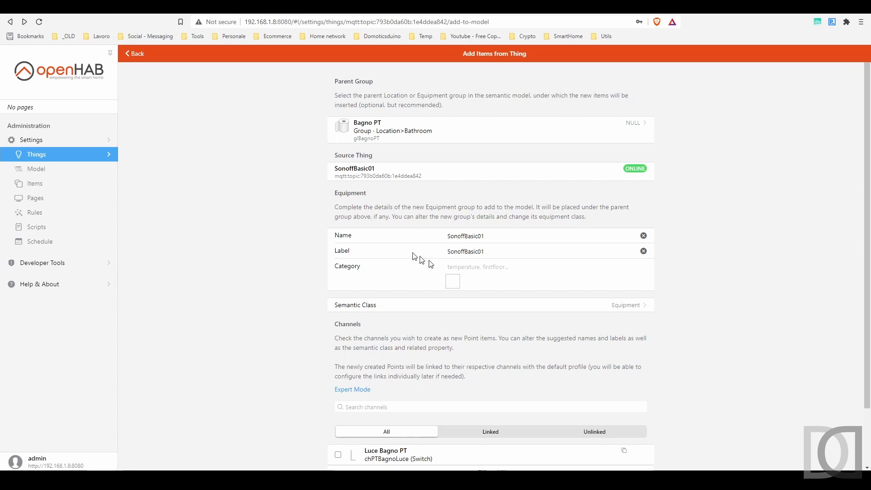
Name the new equipment eqPTBagnoLuce and label it "Luce Bagno PT"
{"action": "left_click", "coordinate": [397, 238]}
{"action": "type", "text": "eqPTBagnoLu"}
{"action": "left_click", "coordinate": [402, 247]}
{"action": "type", "text": "Luce Bagno PT"}
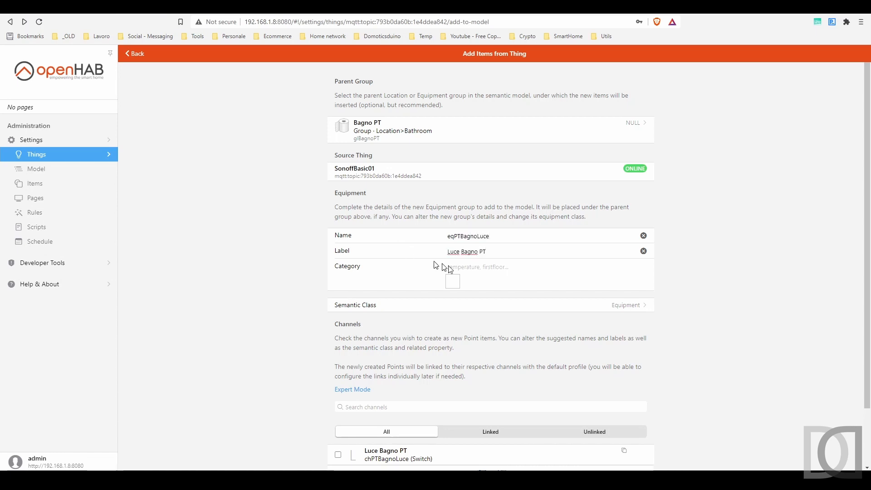
Set the equipment's category to lightbulb and its semantic class to Lightbulb
{"action": "left_click", "coordinate": [488, 265]}
{"action": "type", "text": "light"}
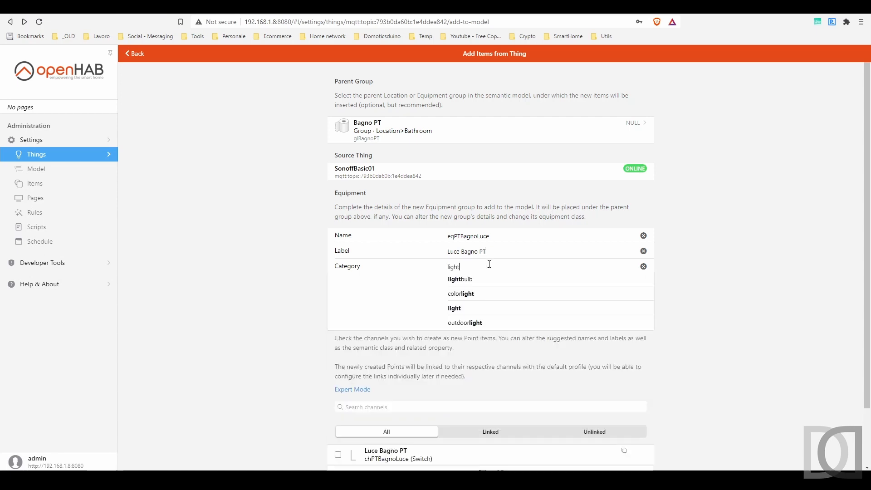
{"action": "left_click", "coordinate": [363, 308]}
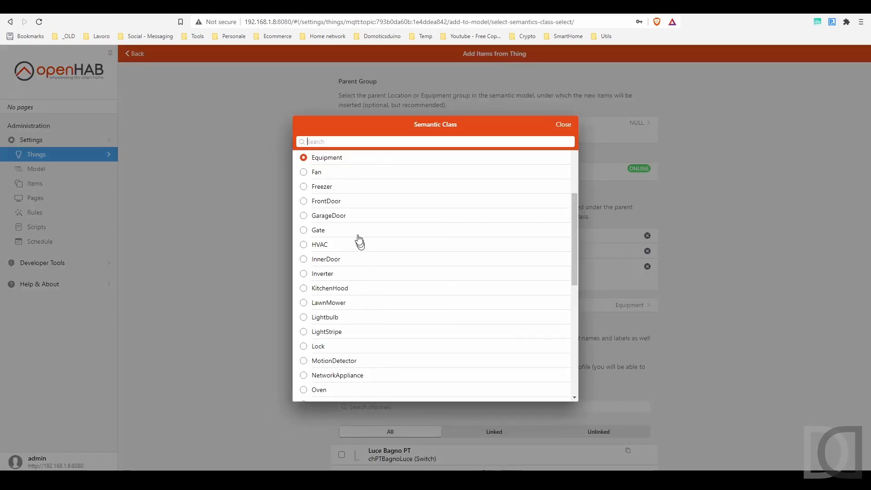
{"action": "left_click", "coordinate": [324, 317]}
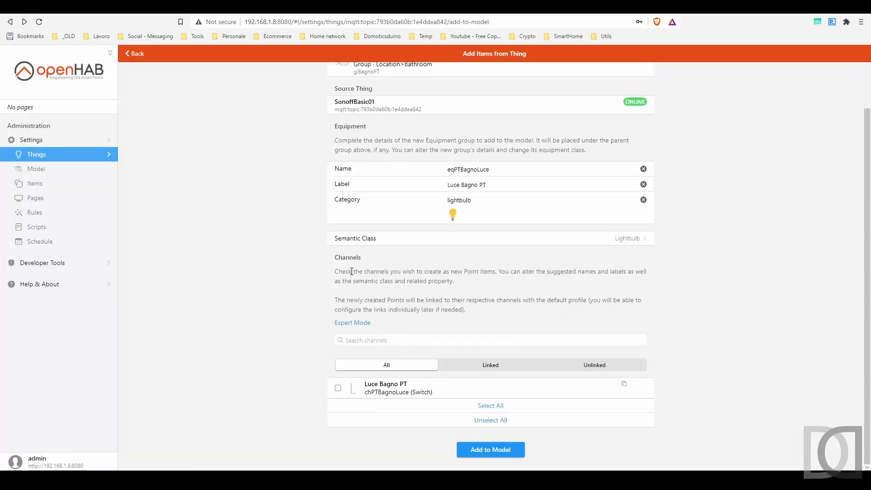
Include the Luce Bagno PT channel as a point named ptPTBagnoLuce with category switch
{"action": "left_click", "coordinate": [337, 388]}
{"action": "scroll", "coordinate": [239, 369], "scroll_direction": "down", "scroll_amount": 2}
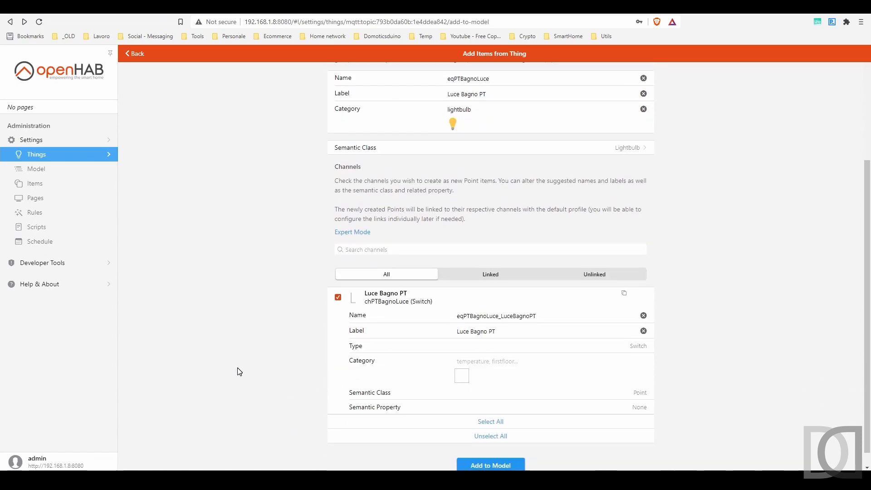
{"action": "double_click", "coordinate": [442, 312]}
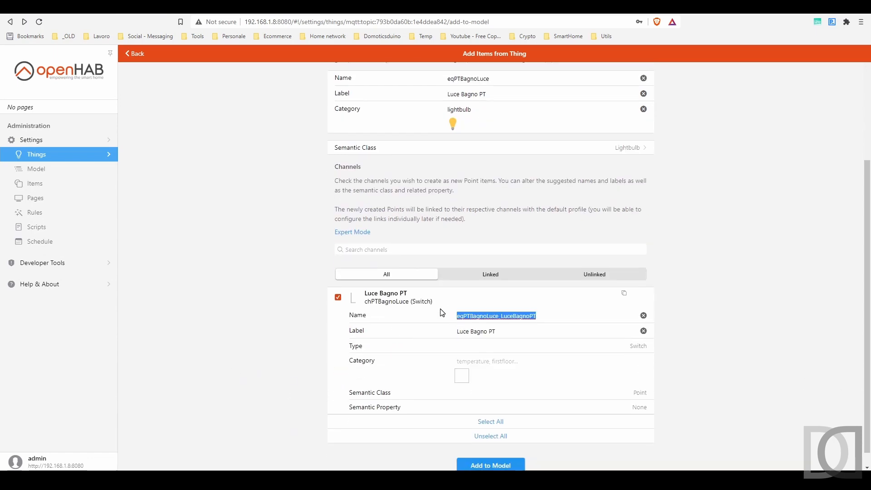
{"action": "type", "text": "ptPT"}
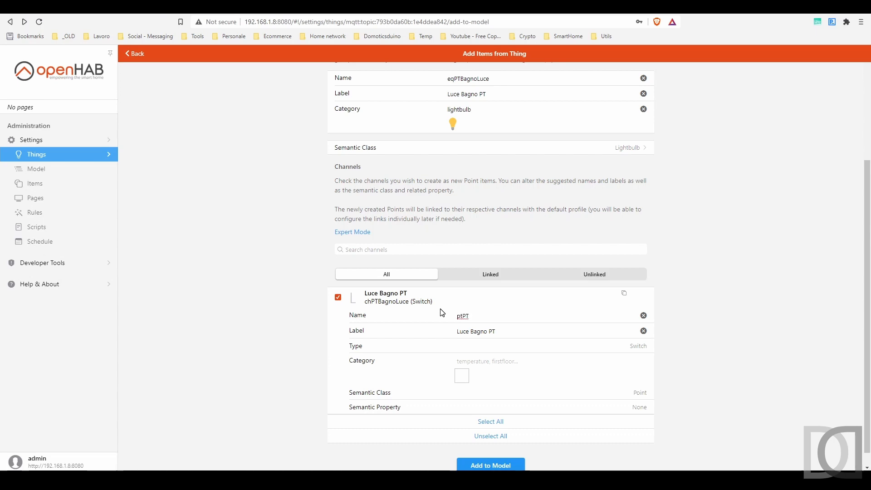
{"action": "type", "text": "BagnoLuce"}
{"action": "left_click", "coordinate": [493, 361]}
{"action": "type", "text": "swit"}
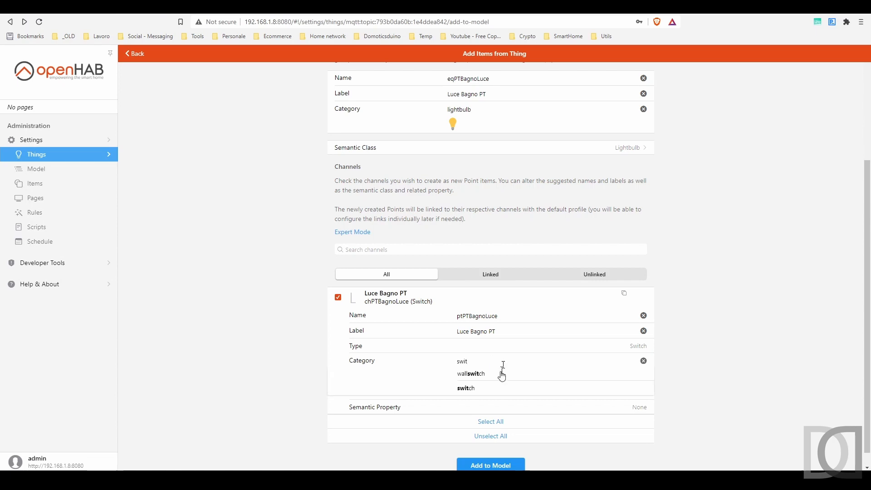
{"action": "left_click", "coordinate": [463, 389]}
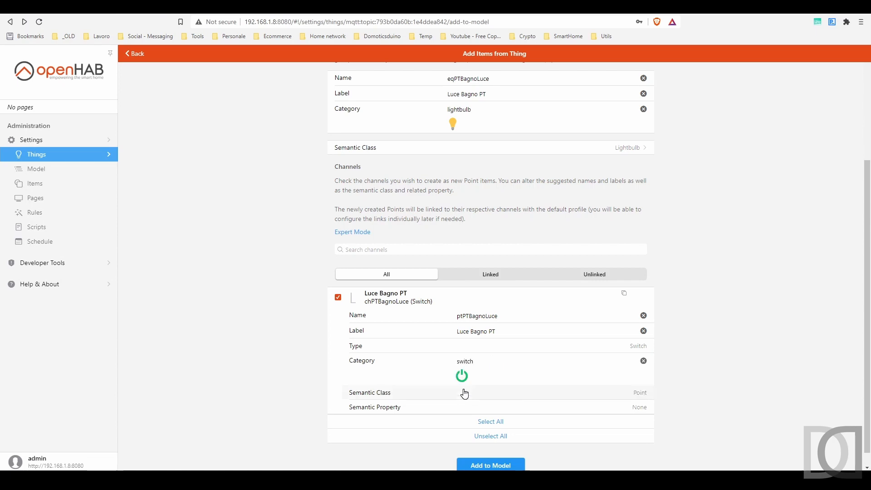
Give the point the semantic class Switch and semantic property Light, and add the equipment to the model
{"action": "left_click", "coordinate": [640, 392]}
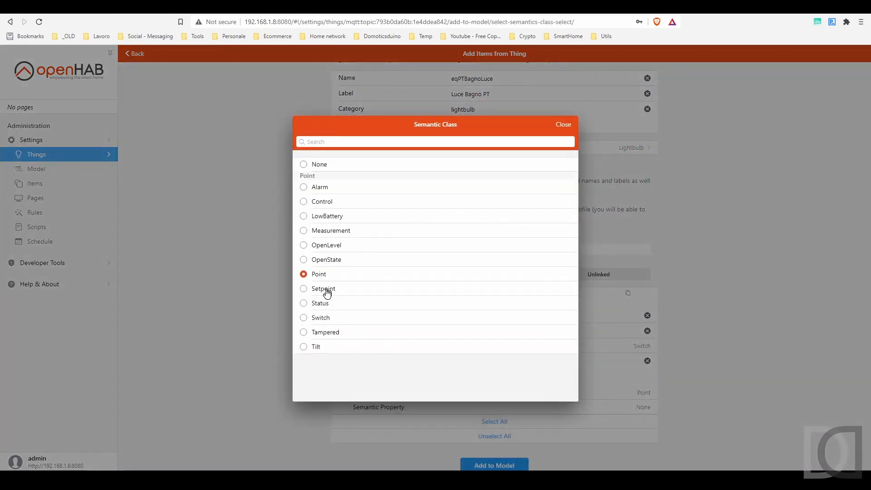
{"action": "left_click", "coordinate": [323, 317]}
{"action": "left_click", "coordinate": [640, 407]}
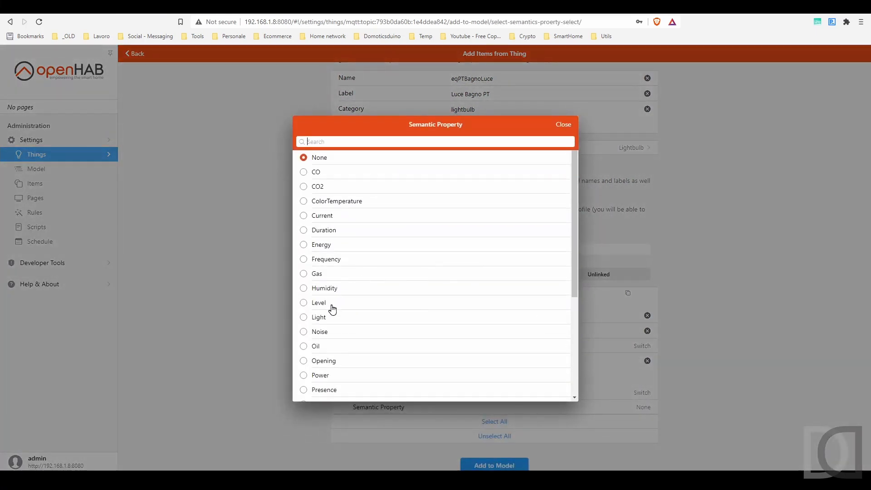
{"action": "scroll", "coordinate": [327, 346], "scroll_direction": "down", "scroll_amount": 2}
{"action": "left_click", "coordinate": [321, 273]}
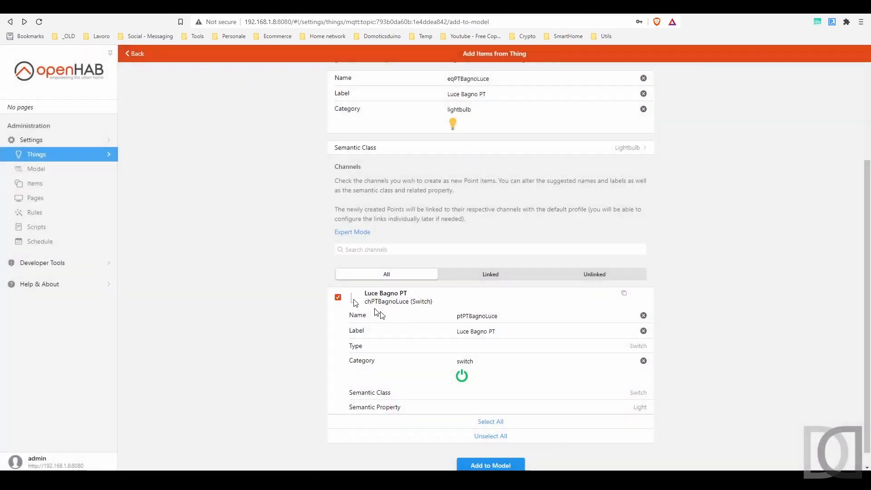
{"action": "left_click", "coordinate": [499, 464]}
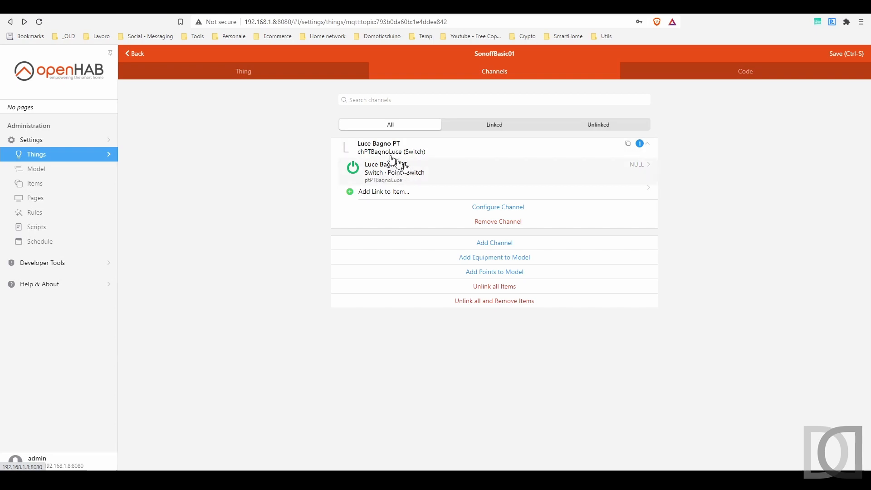
Search the Items list for "luce bagno"
{"action": "left_click", "coordinate": [52, 184]}
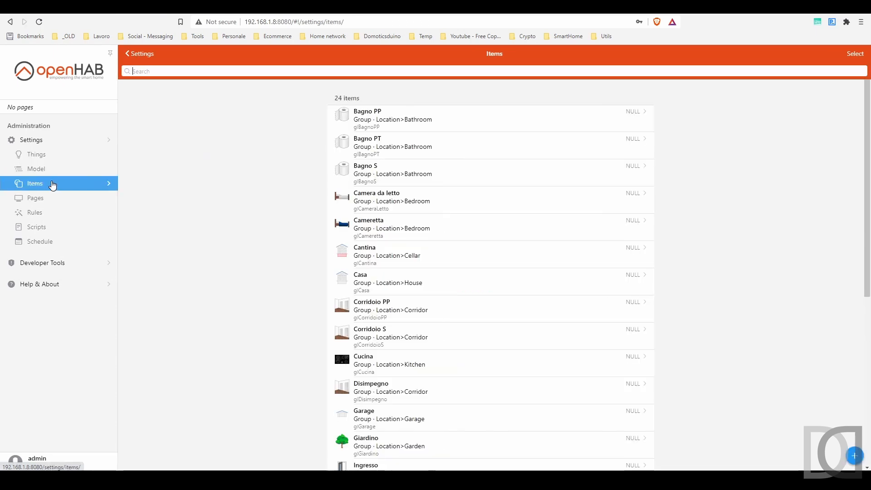
{"action": "left_click", "coordinate": [275, 67]}
{"action": "type", "text": "luce bagno"}
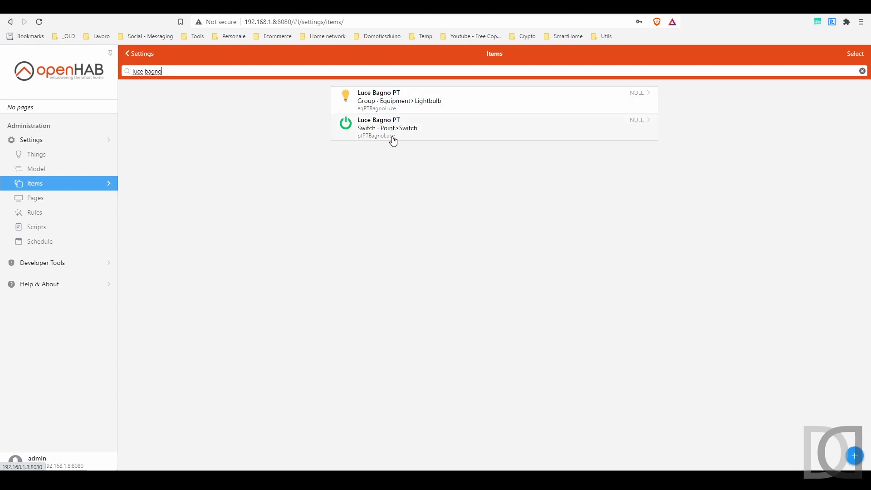
Examine the Luce Bagno PT equipment and its switch point under Casa > Piano Terra > Bagno PT in the semantic model
{"action": "left_click", "coordinate": [47, 157]}
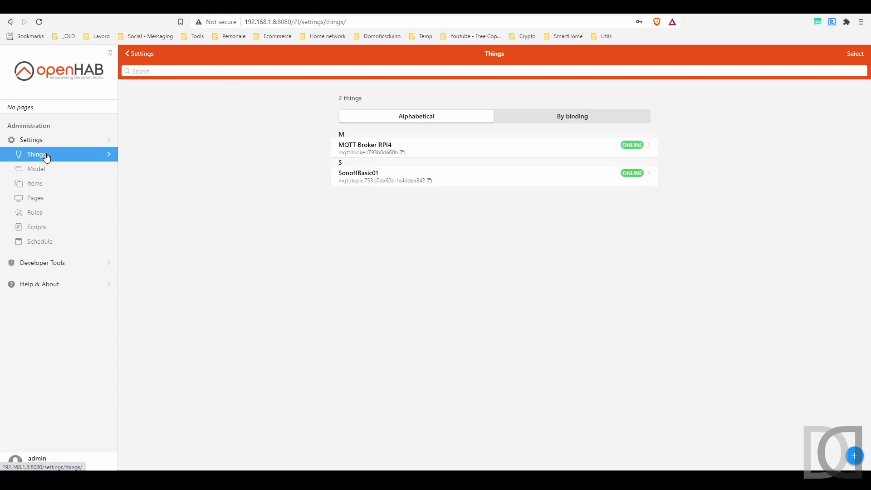
{"action": "left_click", "coordinate": [52, 175]}
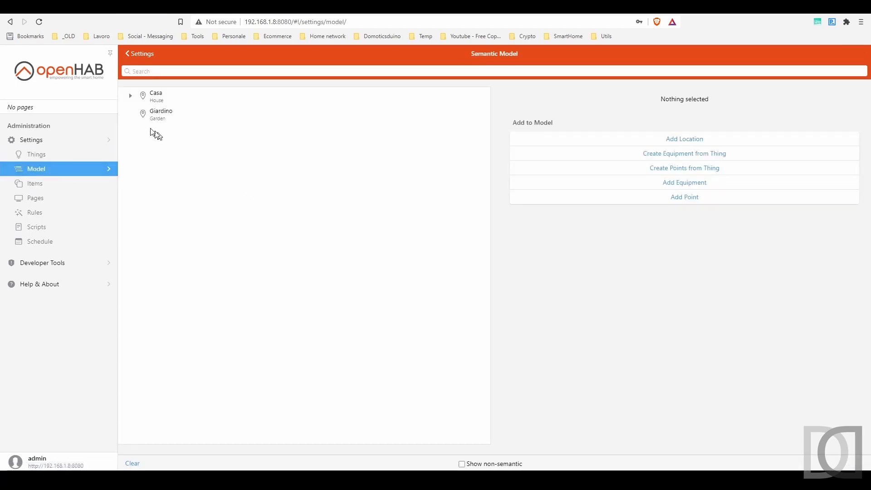
{"action": "left_click", "coordinate": [130, 96]}
{"action": "left_click", "coordinate": [143, 113]}
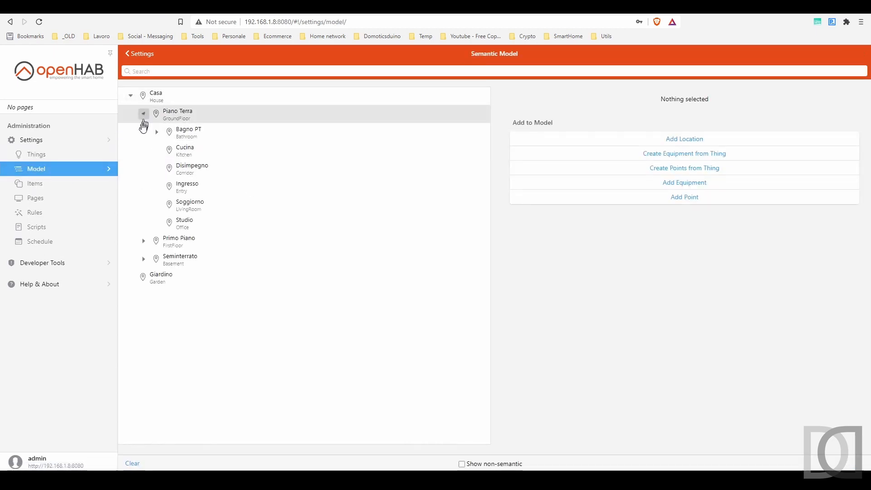
{"action": "left_click", "coordinate": [157, 133]}
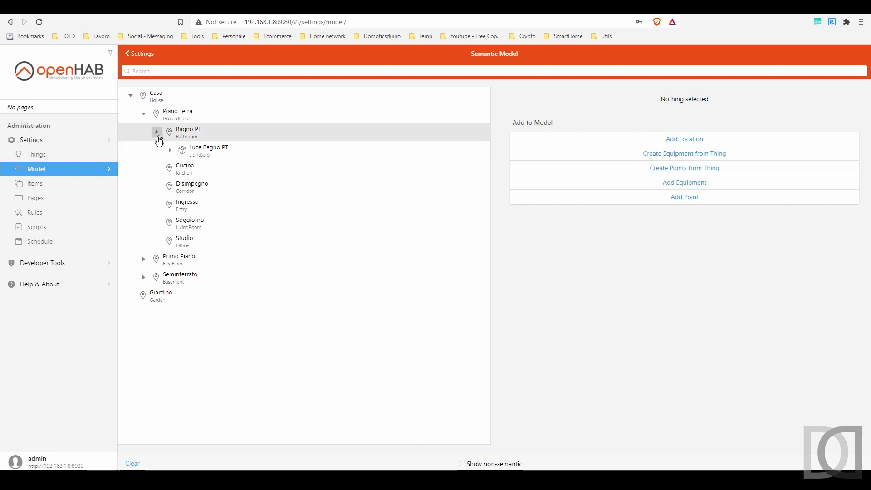
{"action": "left_click", "coordinate": [206, 155]}
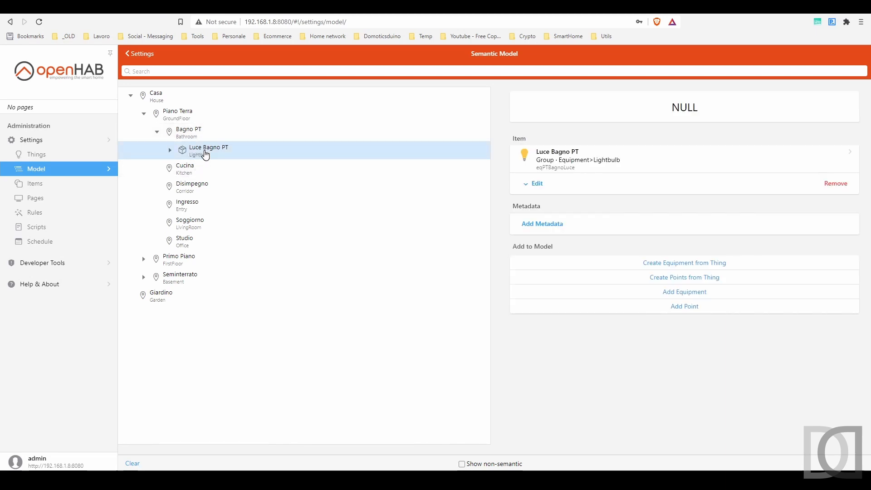
{"action": "left_click", "coordinate": [170, 150]}
{"action": "left_click", "coordinate": [219, 169]}
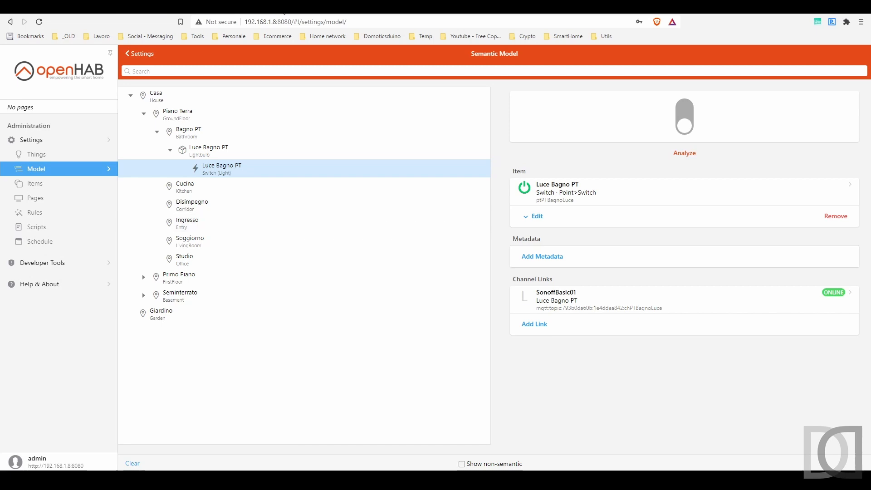
Open the MQTT configuration of the Sonoff Basic module's Tasmota page at 192.168.1.11 and set the host to 192.168.1.8
{"action": "left_click", "coordinate": [283, 7]}
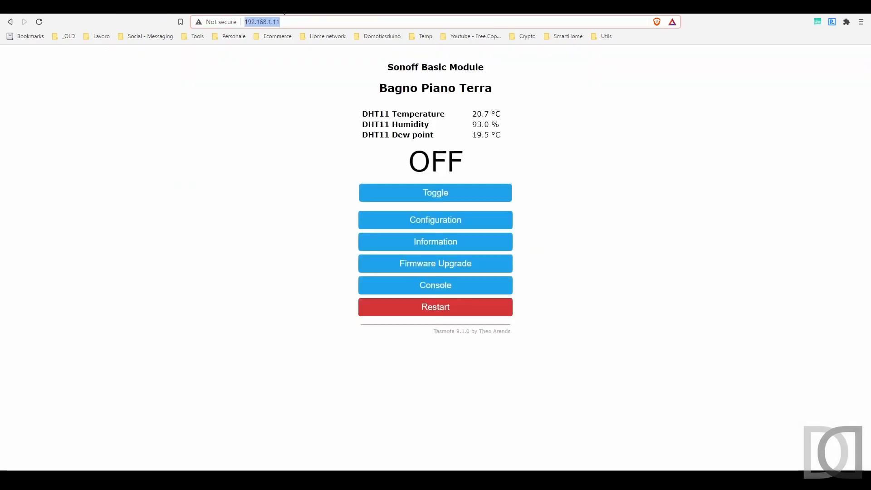
{"action": "left_click", "coordinate": [235, 194]}
{"action": "left_click", "coordinate": [414, 219]}
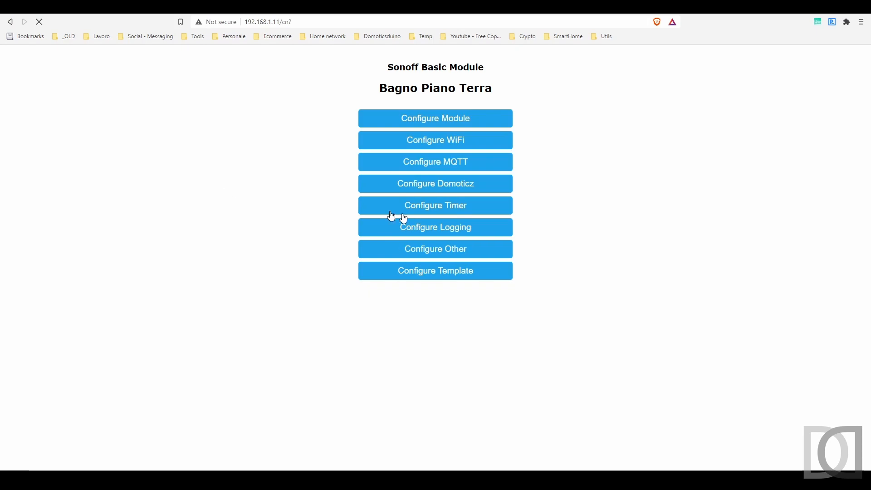
{"action": "left_click", "coordinate": [458, 163]}
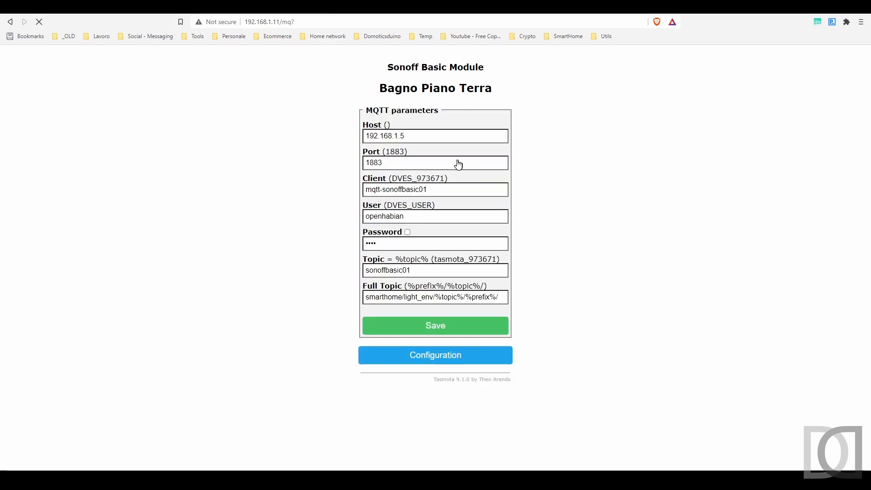
{"action": "left_click", "coordinate": [448, 136]}
{"action": "type", "text": "8"}
Set the Sonoff module's MQTT user to openhab and enter the MQTT password
{"action": "key", "text": "Tab"}
{"action": "key", "text": "Tab"}
{"action": "key", "text": "Tab"}
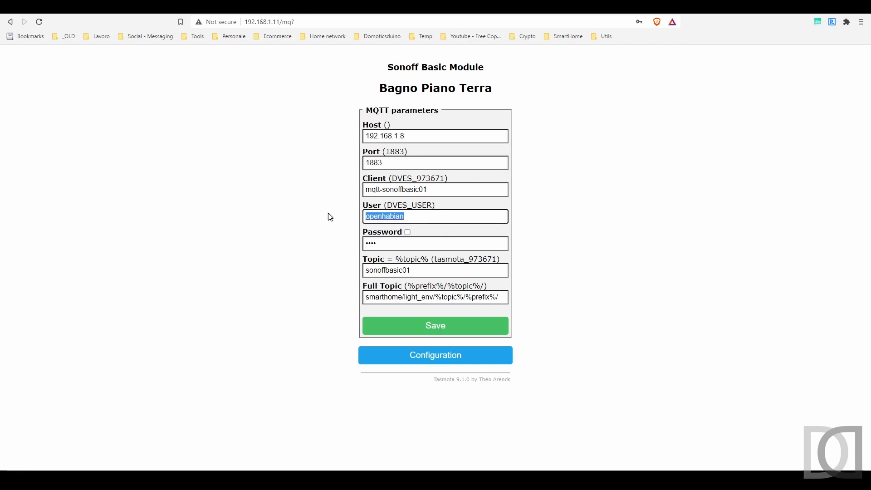
{"action": "type", "text": "openhab"}
{"action": "key", "text": "Tab"}
{"action": "type", "text": "xxx"}
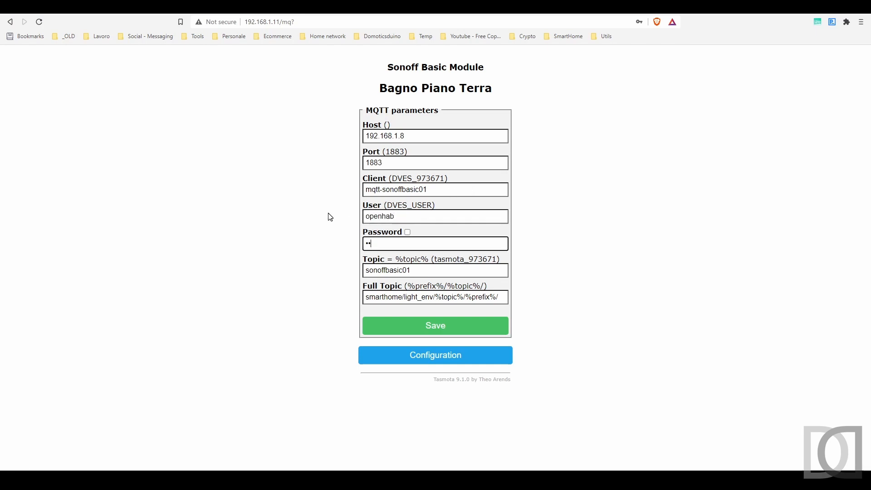
{"action": "type", "text": "xxx"}
Check the light_env part of the full topic and save the Sonoff module's MQTT parameters
{"action": "left_click", "coordinate": [368, 298]}
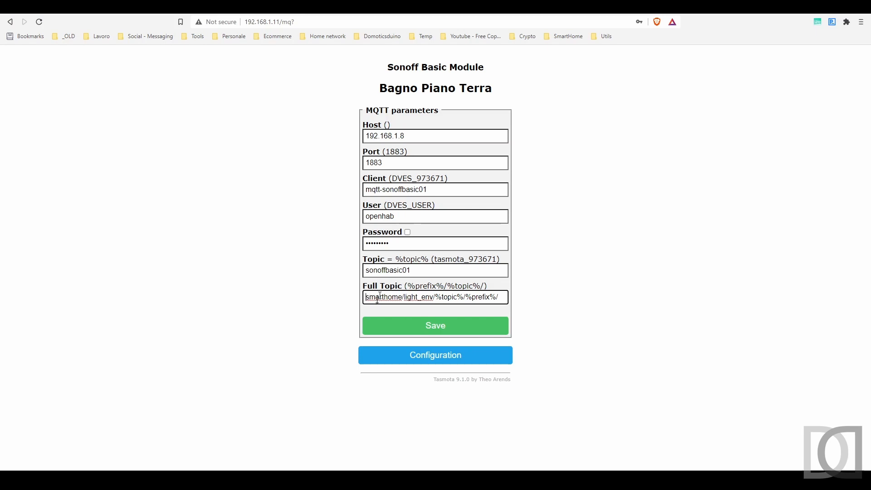
{"action": "left_click_drag", "start_coordinate": [404, 298], "coordinate": [433, 298]}
{"action": "left_click", "coordinate": [451, 327]}
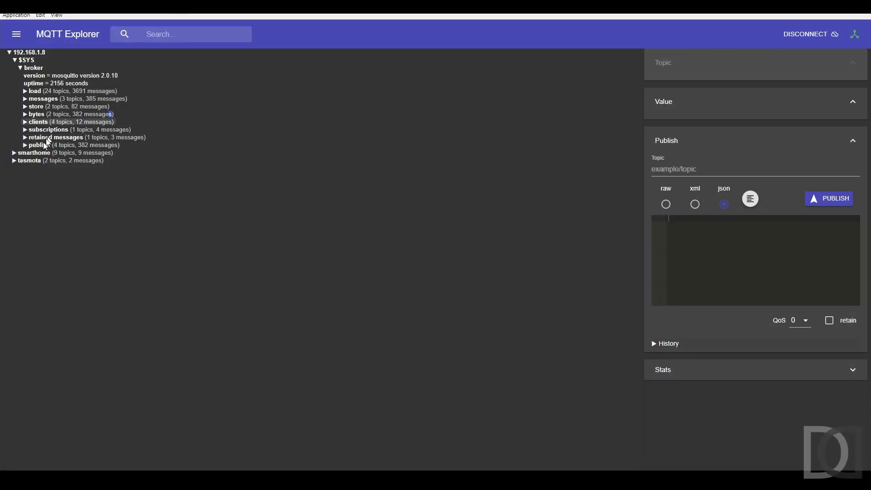
In MQTT Explorer, examine the tele, cmnd and stat topics under smarthome/light_env/sonoffbasic01, including the cmnd POWER topic
{"action": "left_click", "coordinate": [15, 154]}
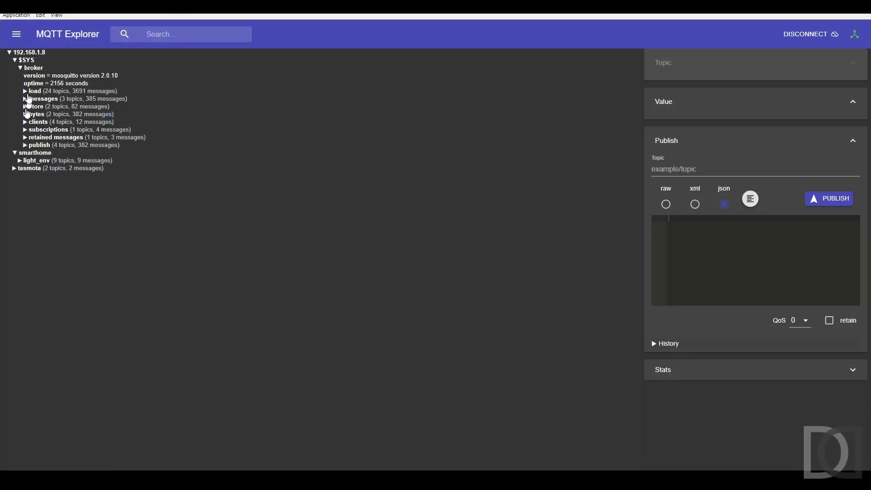
{"action": "left_click", "coordinate": [20, 161]}
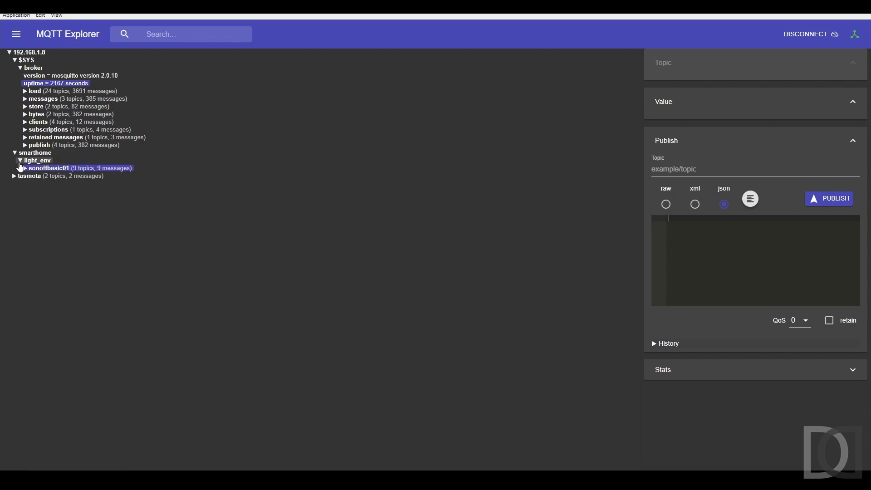
{"action": "left_click", "coordinate": [27, 170]}
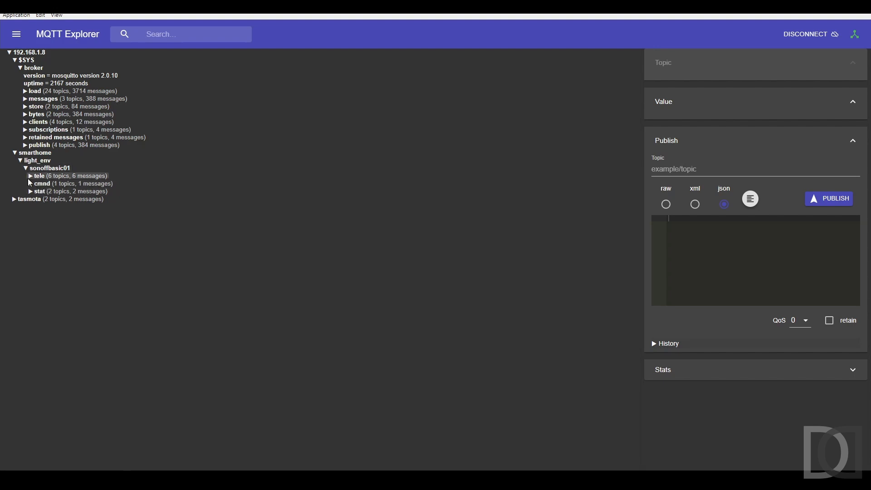
{"action": "left_click", "coordinate": [30, 176]}
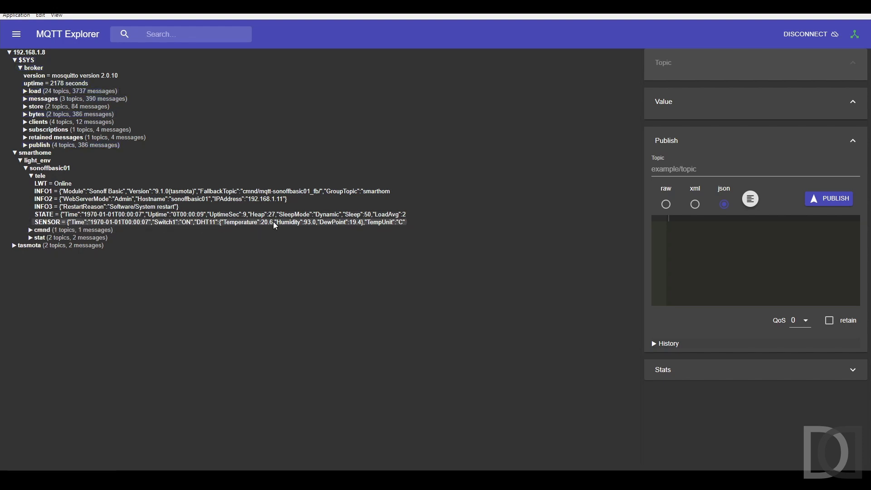
{"action": "left_click", "coordinate": [32, 231]}
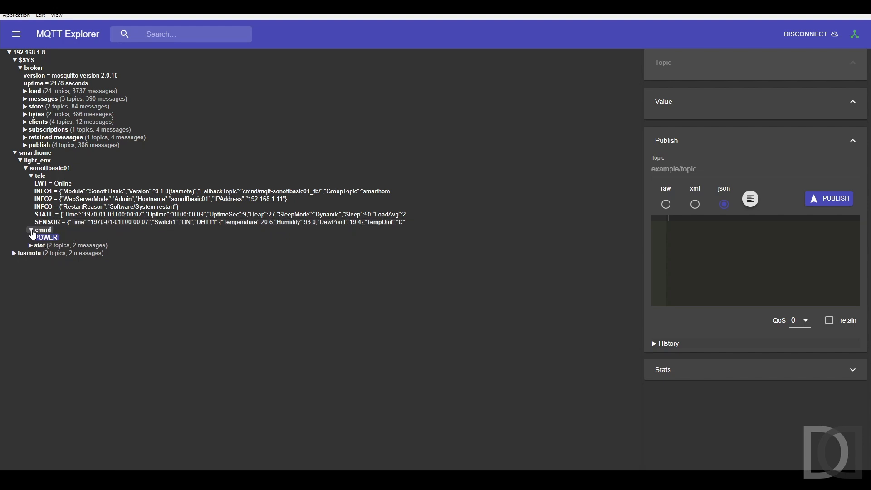
{"action": "left_click", "coordinate": [45, 237]}
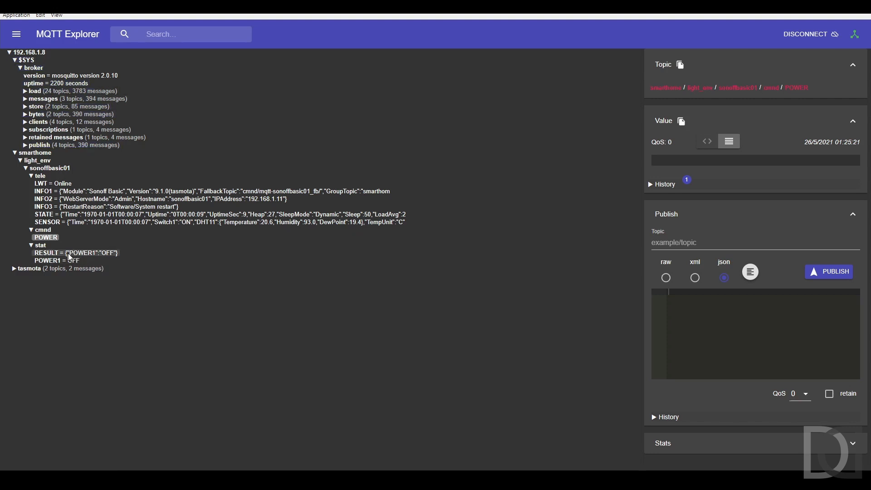
Switch to the browser, turn Luce Bagno PT on from the openHAB semantic model, and toggle it off from the Sonoff module's Tasmota page
{"action": "mouse_move", "coordinate": [145, 479]}
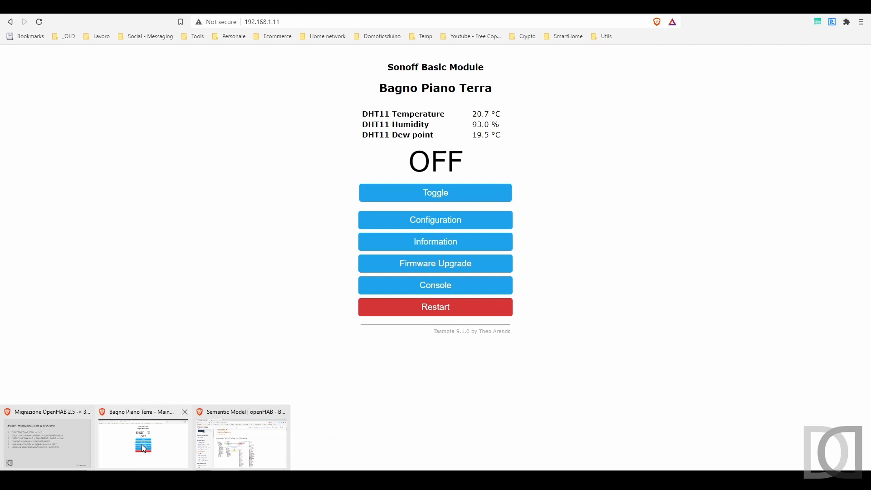
{"action": "left_click", "coordinate": [241, 442]}
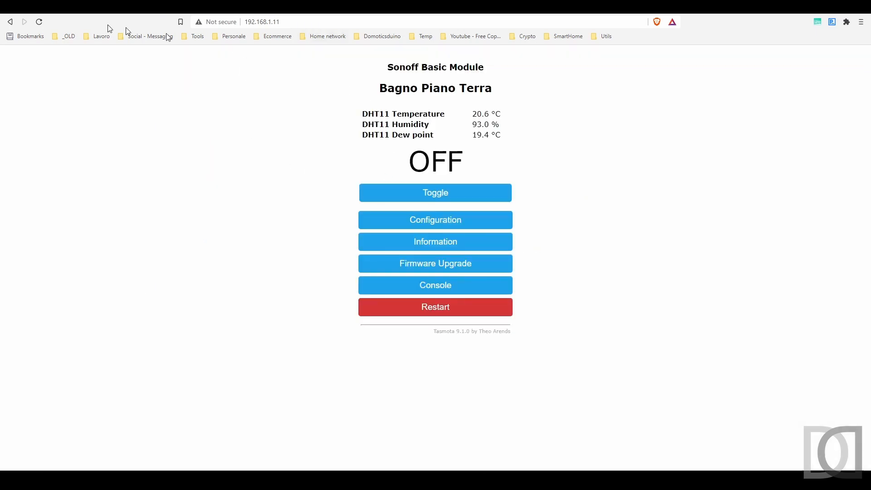
{"action": "left_click", "coordinate": [34, 6]}
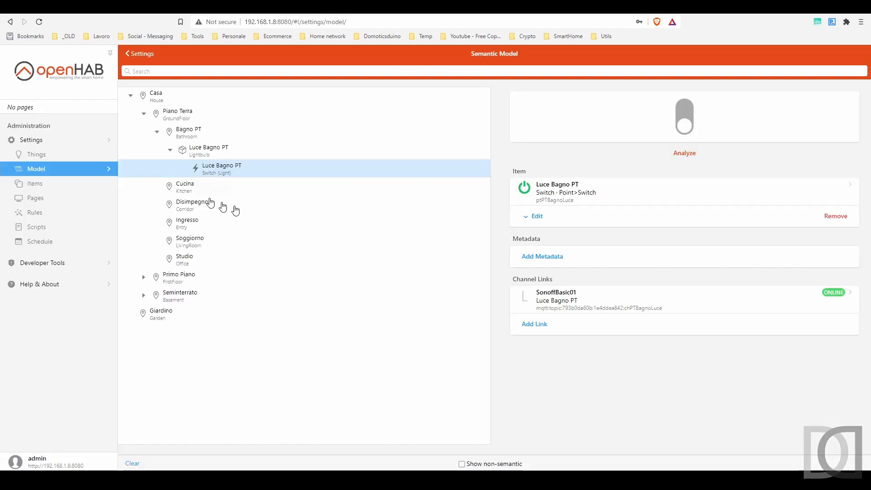
{"action": "left_click", "coordinate": [689, 114]}
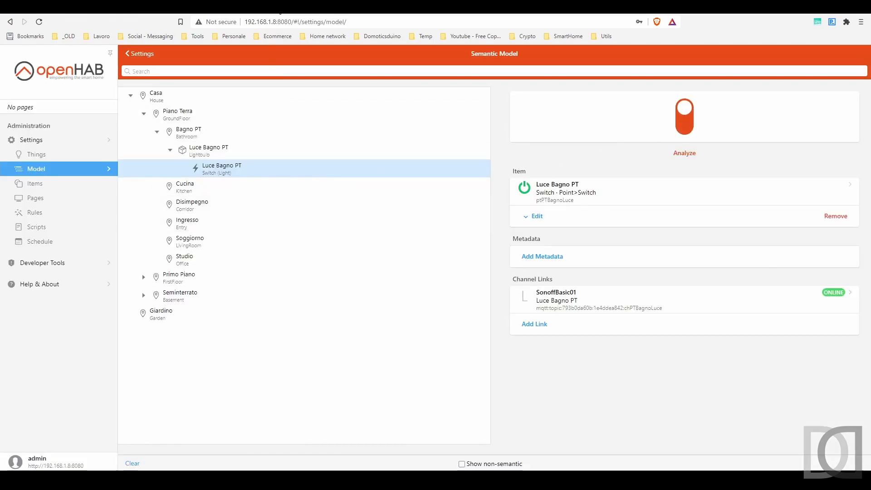
{"action": "left_click", "coordinate": [280, 7]}
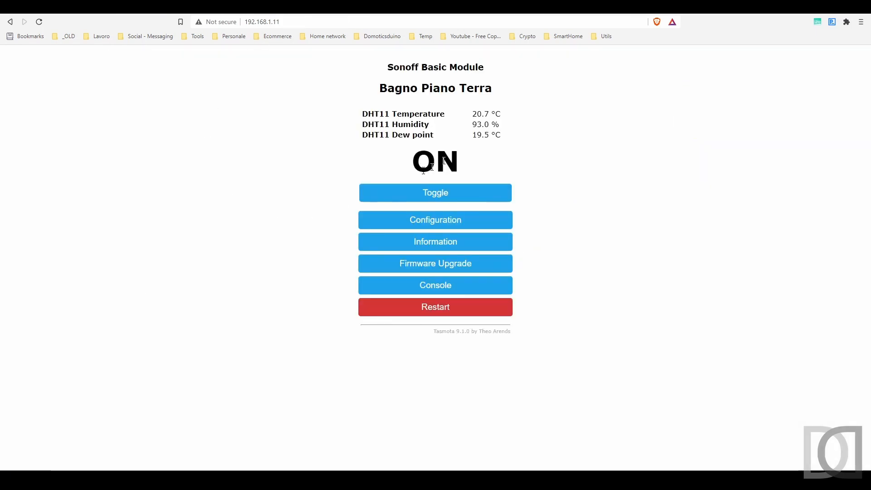
{"action": "left_click", "coordinate": [444, 195]}
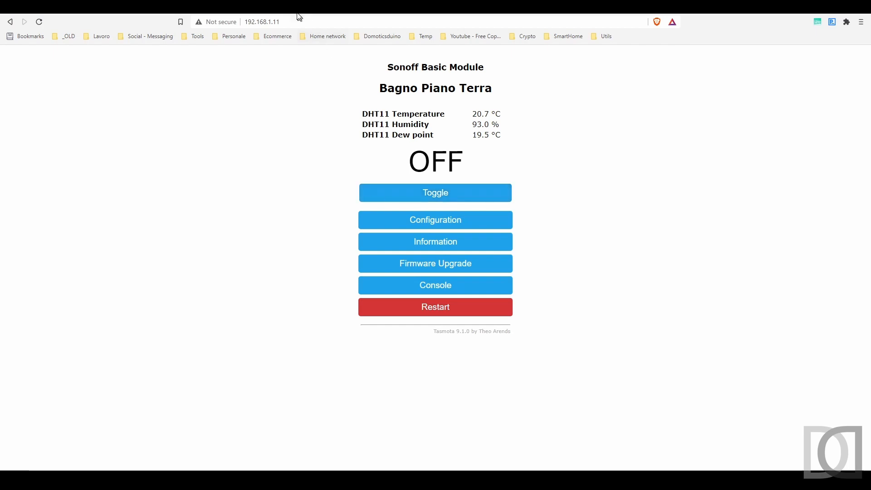